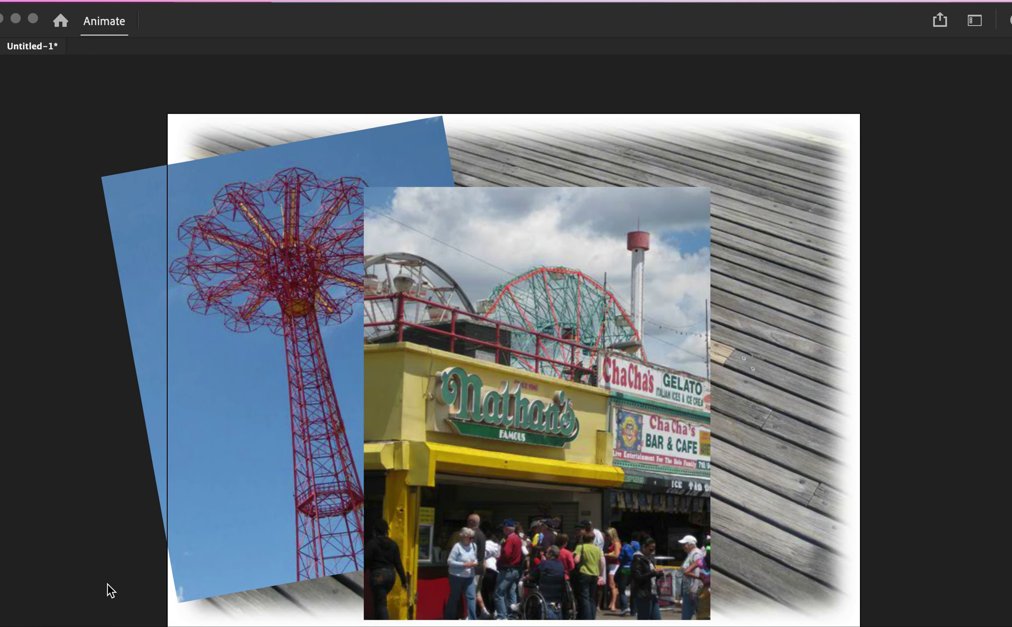
Step: Restore the hidden tools, timeline and library panels with F4, then scrub the animation forward
{"action": "key", "text": "F4"}
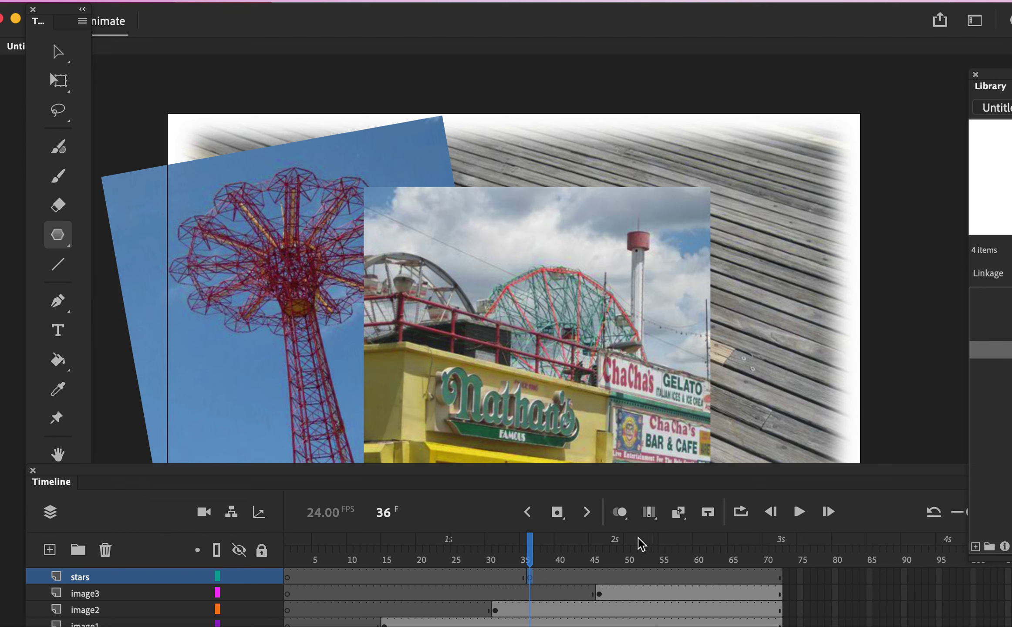
{"action": "left_click_drag", "start_coordinate": [530, 562], "coordinate": [283, 560]}
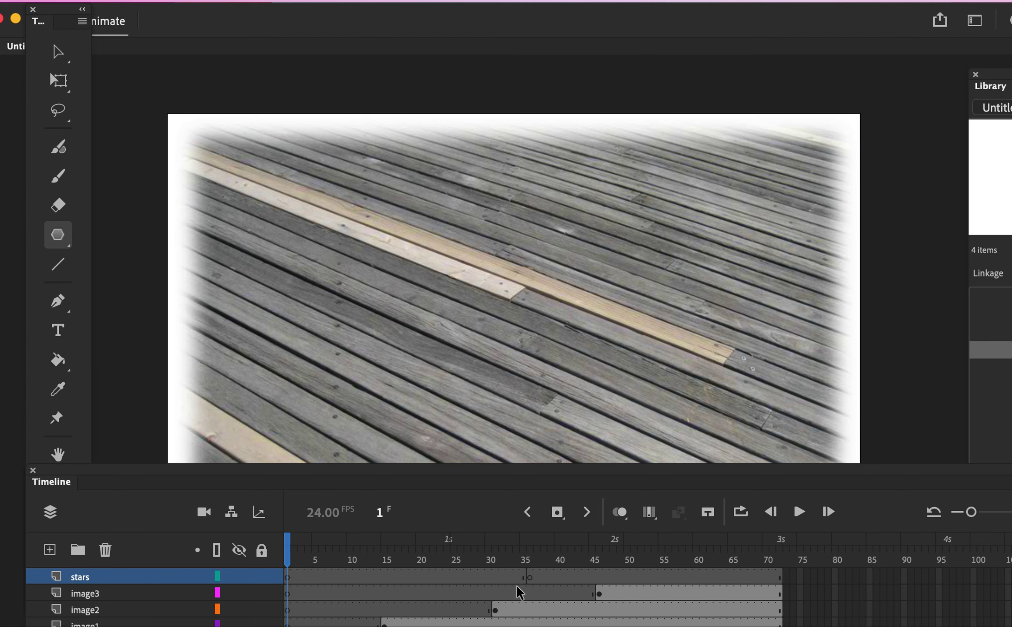
{"action": "left_click", "coordinate": [531, 577]}
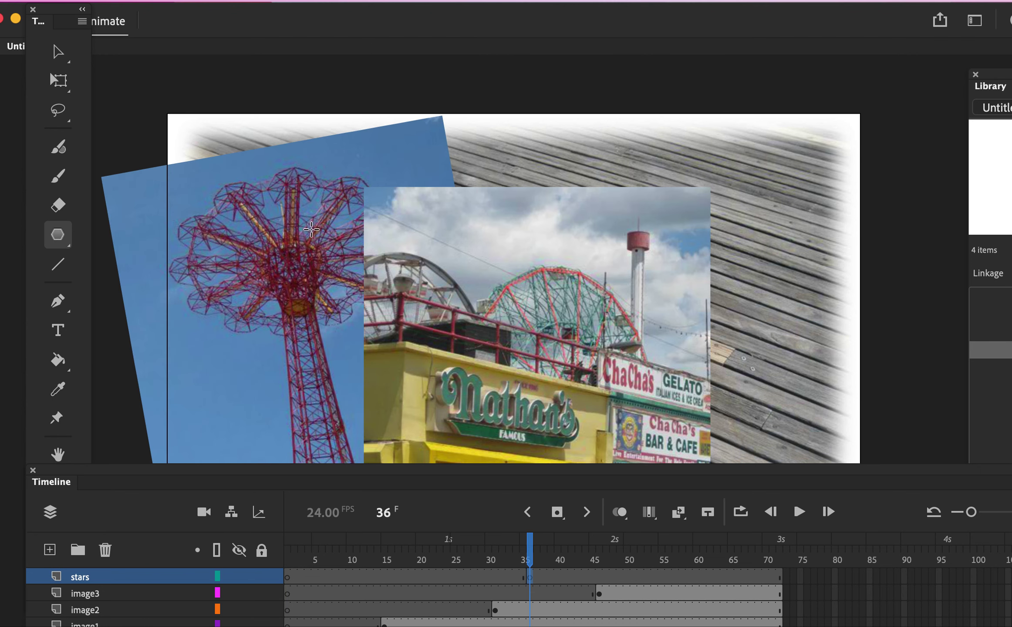
{"action": "left_click", "coordinate": [220, 1]}
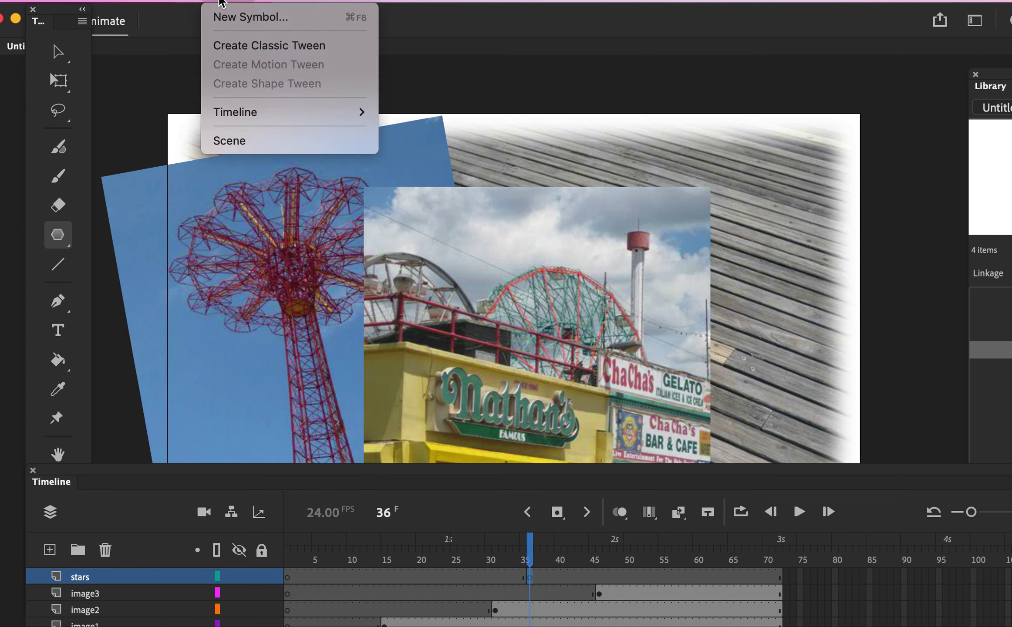
{"action": "mouse_move", "coordinate": [233, 114]}
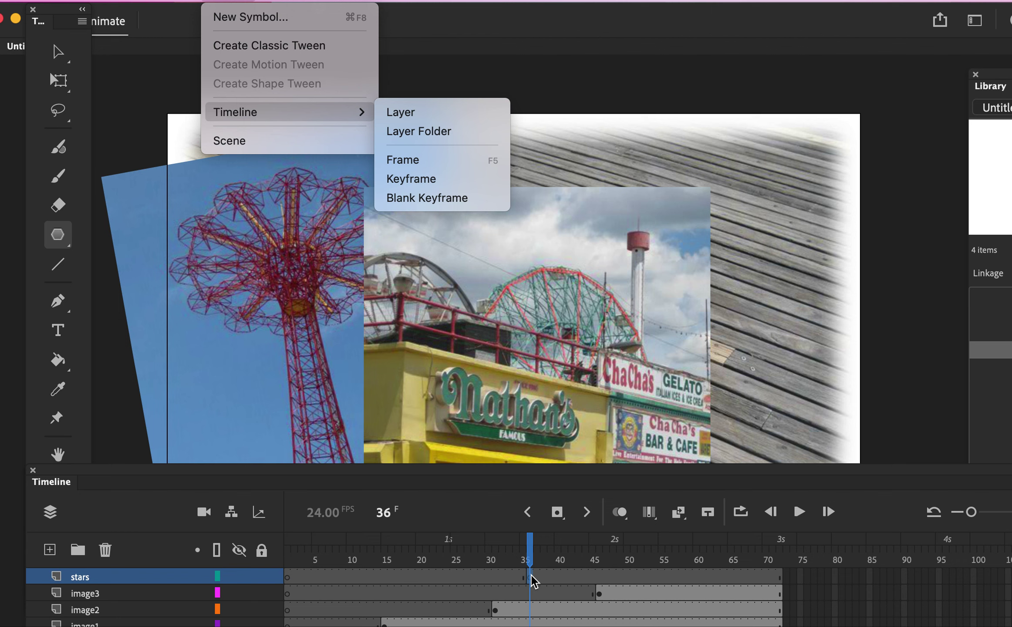
{"action": "left_click", "coordinate": [654, 74]}
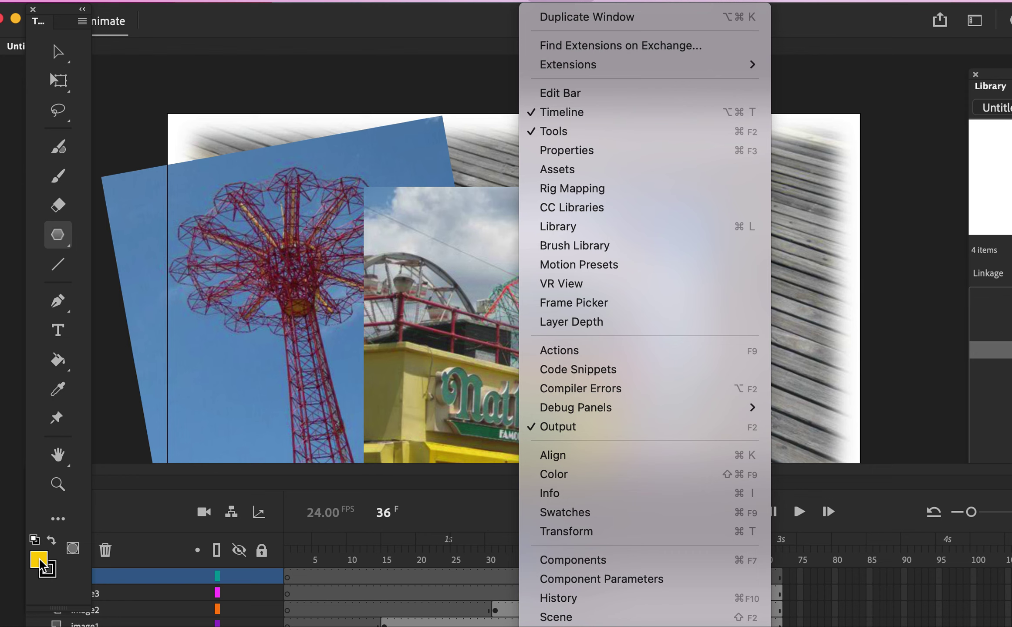
Step: Switch from the Rectangle tool to the PolyStar tool in the shape tools, with yellow fill
{"action": "left_click", "coordinate": [62, 246]}
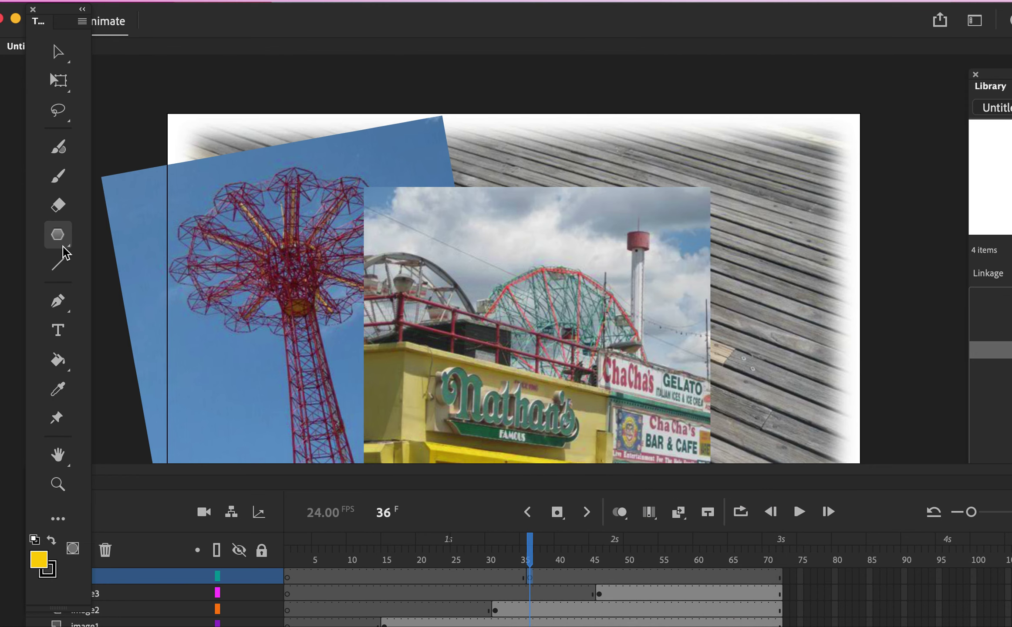
{"action": "left_click", "coordinate": [64, 233]}
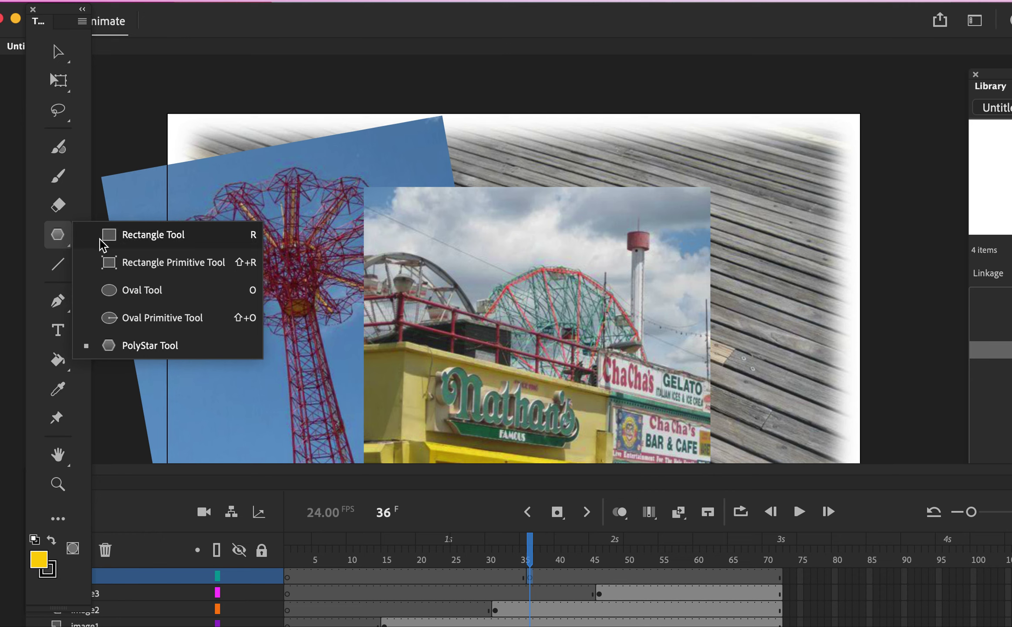
{"action": "left_click", "coordinate": [153, 235]}
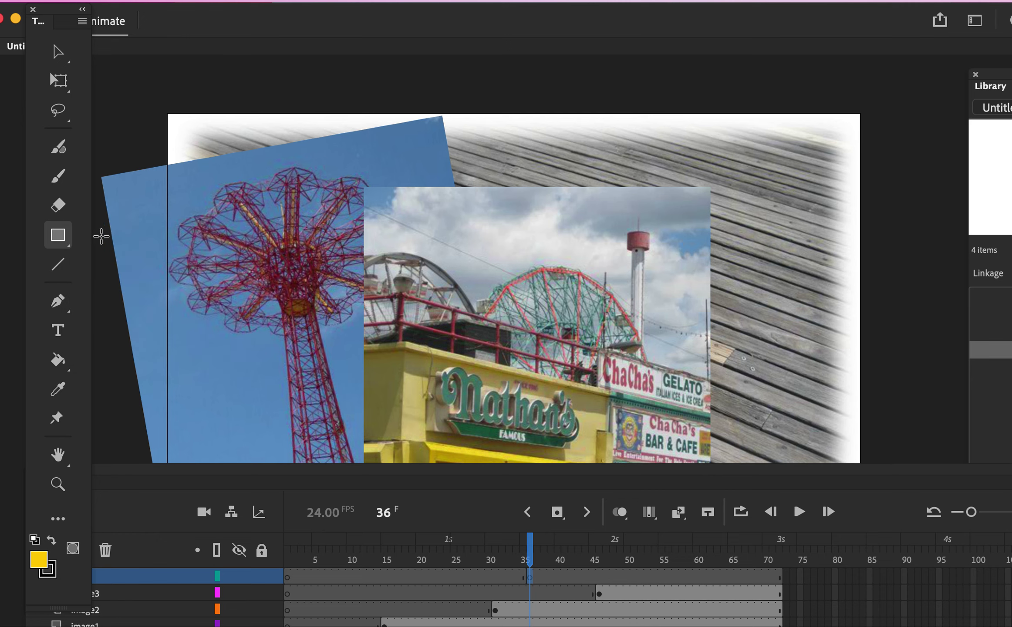
{"action": "left_click", "coordinate": [68, 246]}
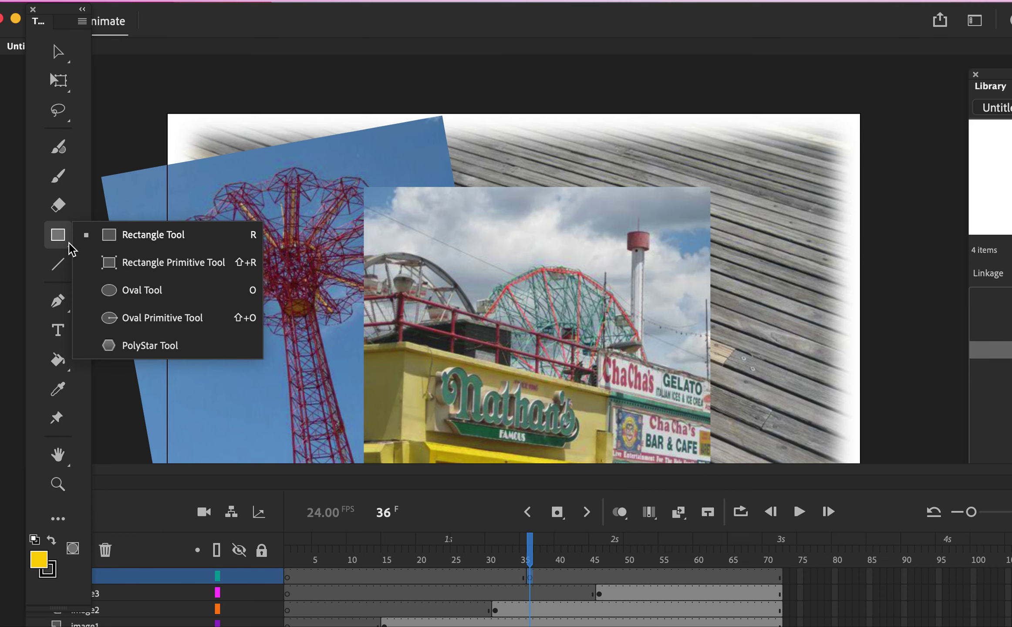
{"action": "left_click", "coordinate": [120, 354]}
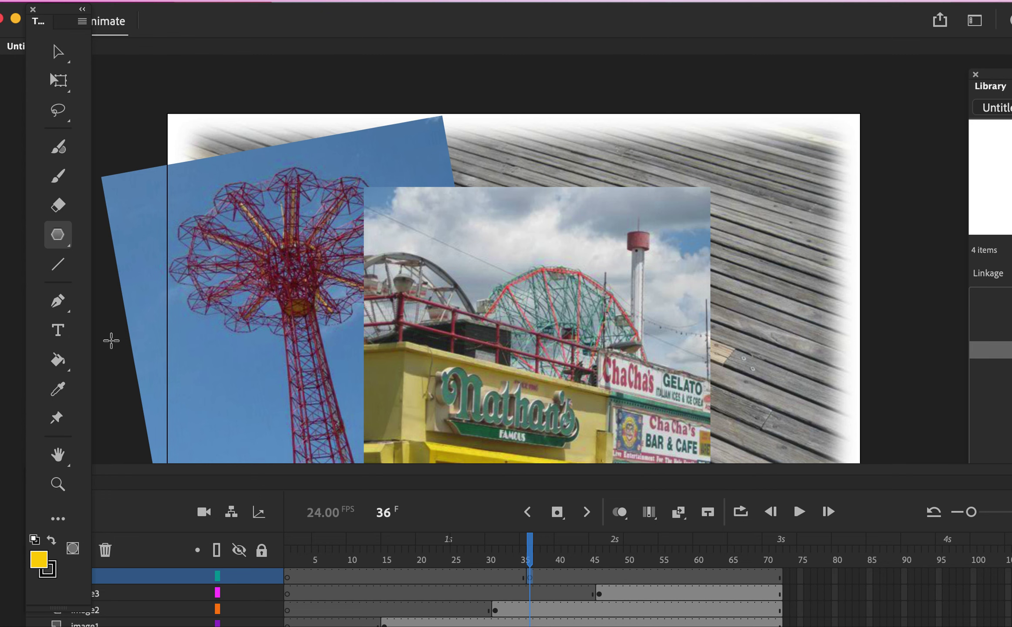
Step: Show the Properties panel and set the PolyStar style to star, with 5 sides and 0.5 point size
{"action": "left_click", "coordinate": [567, 1]}
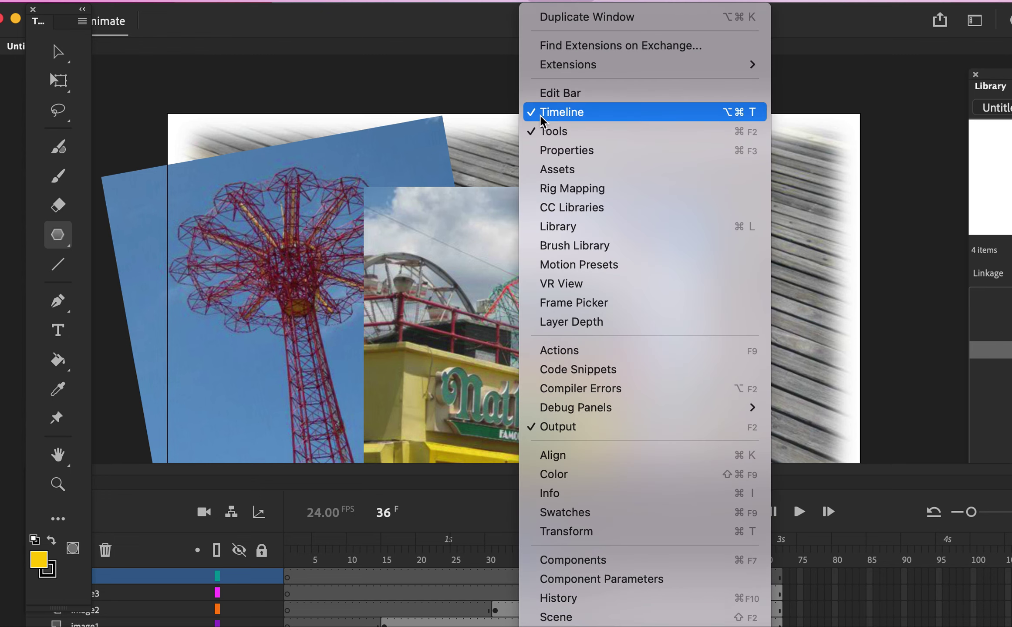
{"action": "left_click", "coordinate": [542, 152]}
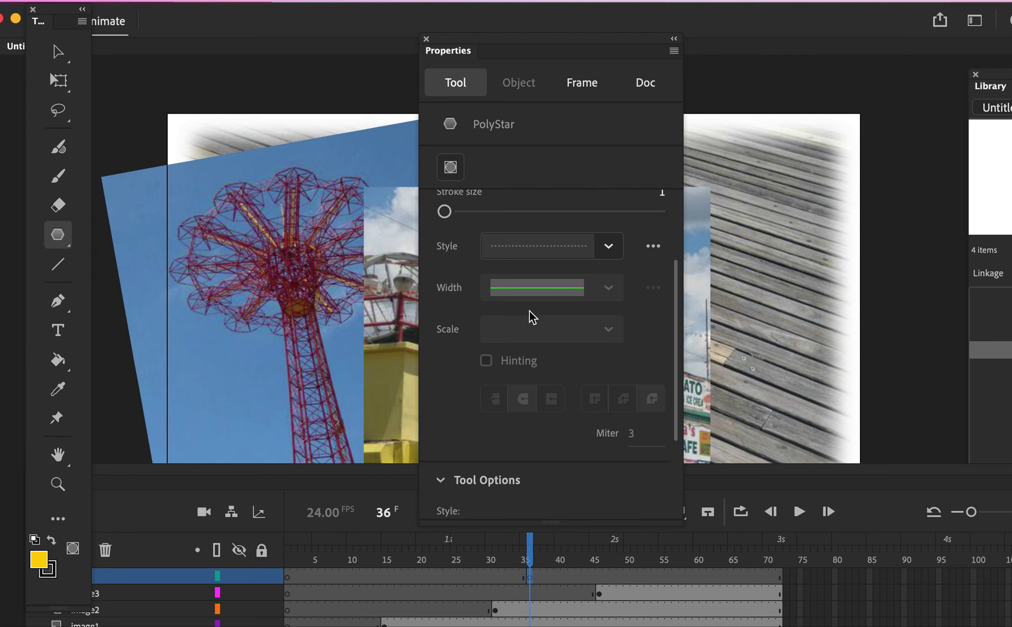
{"action": "scroll", "coordinate": [529, 311], "scroll_direction": "down", "scroll_amount": 5}
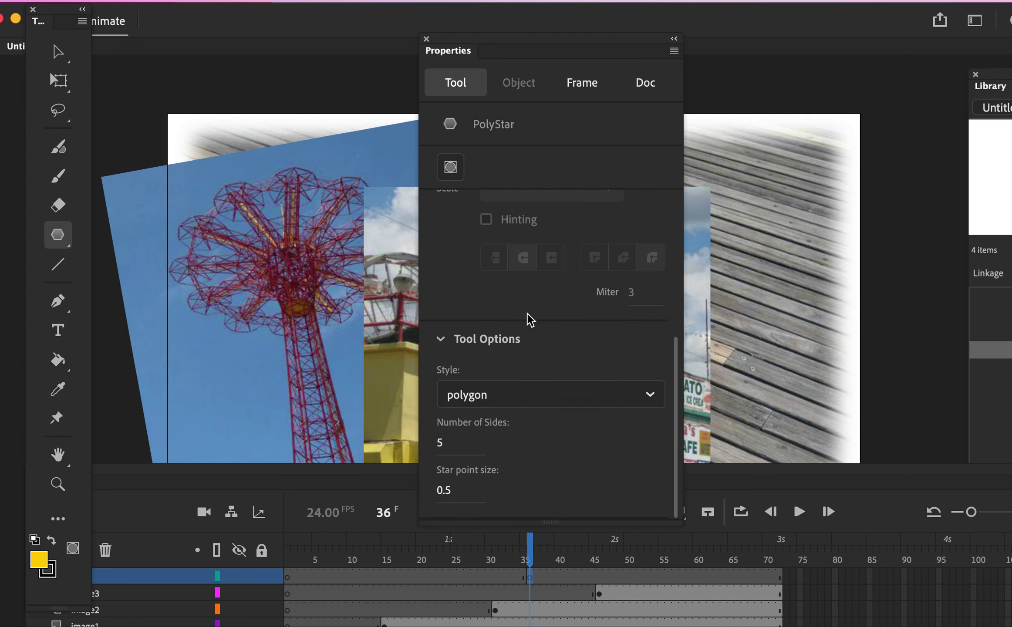
{"action": "left_click", "coordinate": [519, 401]}
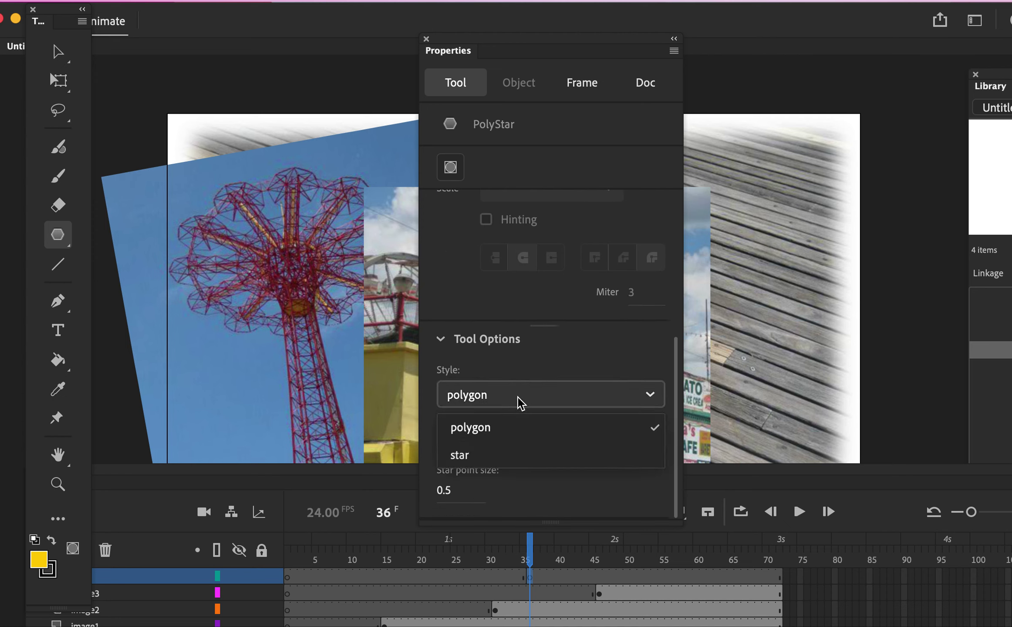
{"action": "left_click", "coordinate": [484, 453]}
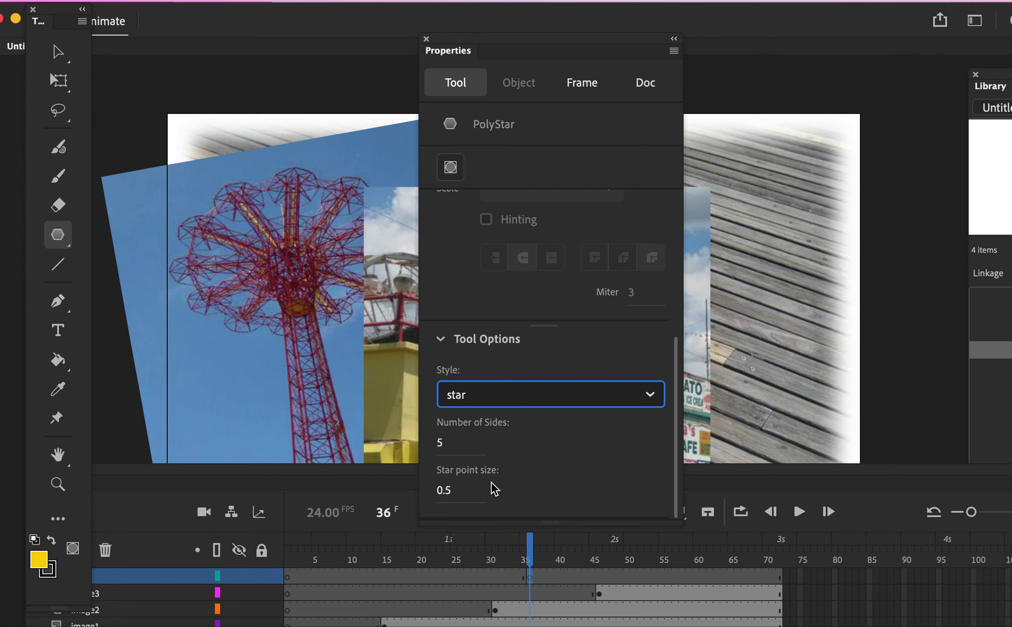
{"action": "scroll", "coordinate": [498, 490], "scroll_direction": "up", "scroll_amount": 2}
{"action": "scroll", "coordinate": [497, 491], "scroll_direction": "down", "scroll_amount": 2}
Step: Dock Properties on the right and draw yellow stars on the parachute tower and Ferris wheel
{"action": "left_click_drag", "start_coordinate": [559, 40], "coordinate": [913, 49]}
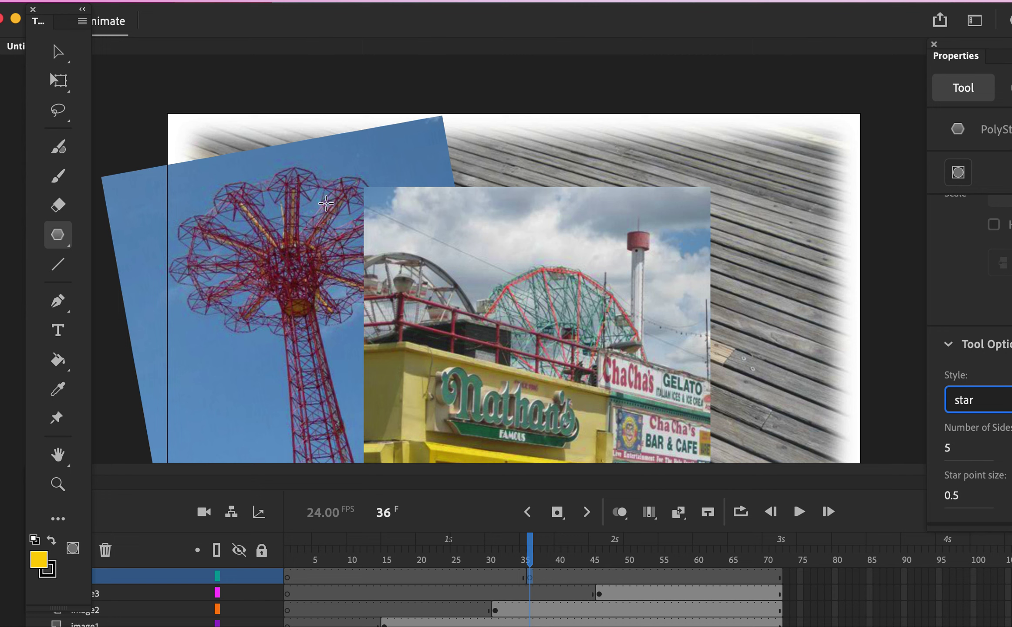
{"action": "left_click_drag", "start_coordinate": [288, 192], "coordinate": [312, 227]}
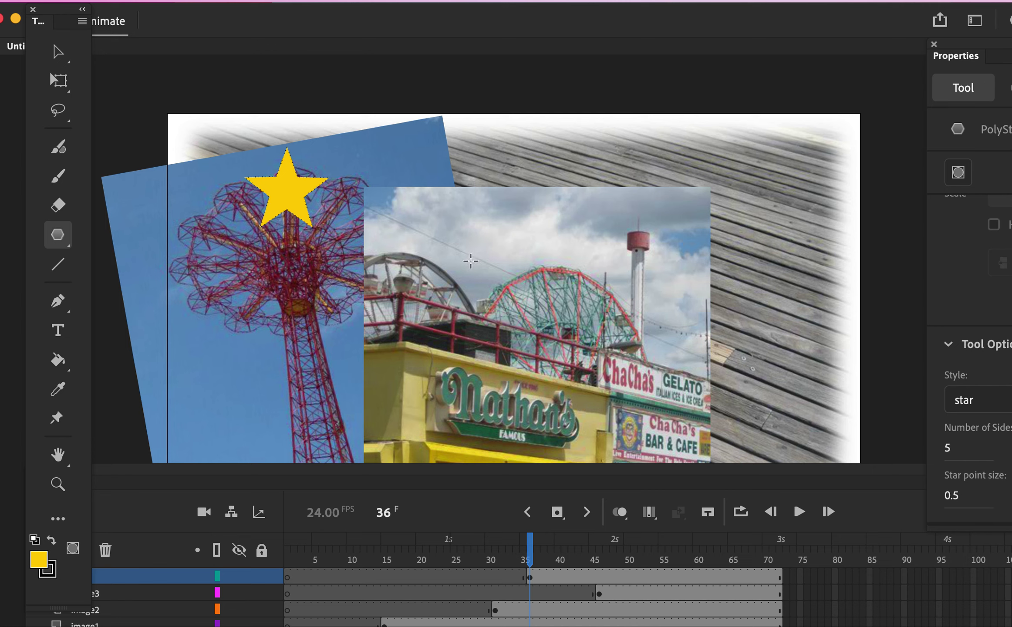
{"action": "left_click_drag", "start_coordinate": [550, 298], "coordinate": [573, 329]}
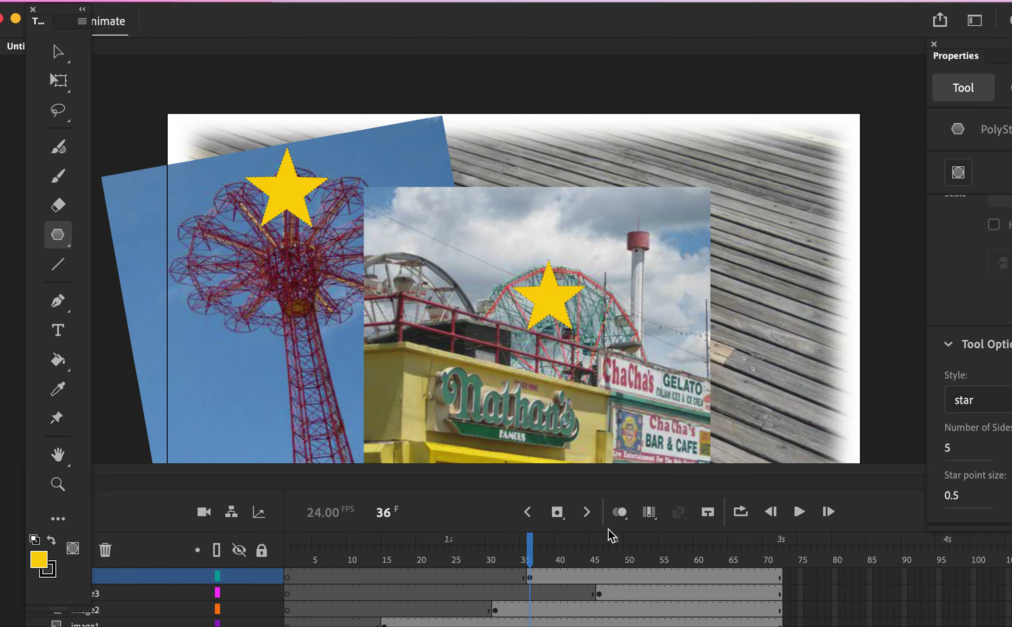
{"action": "left_click", "coordinate": [546, 575]}
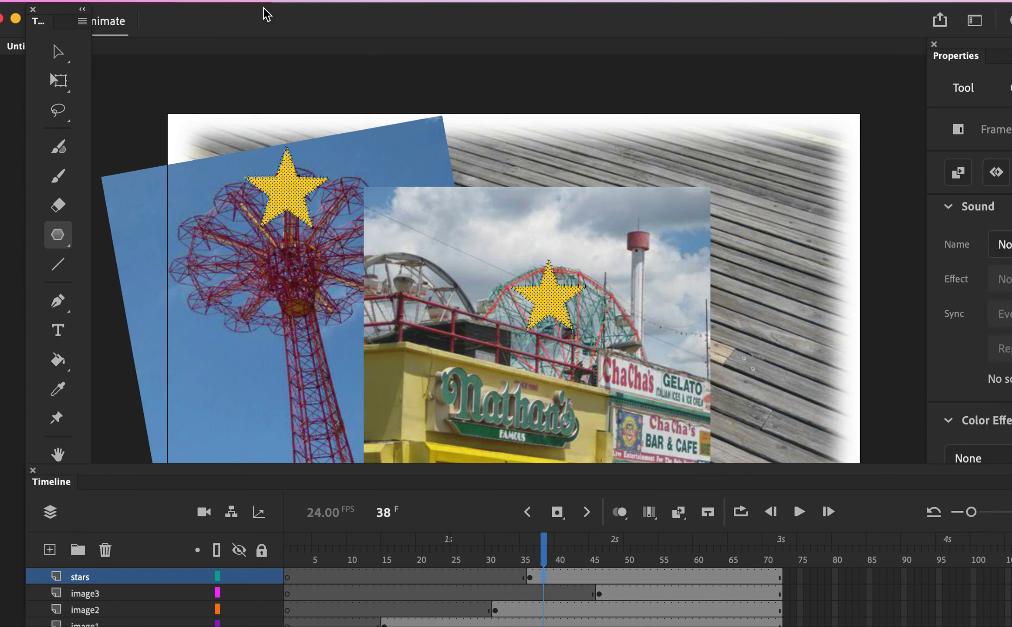
Step: Add a blank keyframe at frame 38 with stars at upper right and beside ChaCha's sign
{"action": "left_click", "coordinate": [218, 2]}
{"action": "mouse_move", "coordinate": [240, 110]}
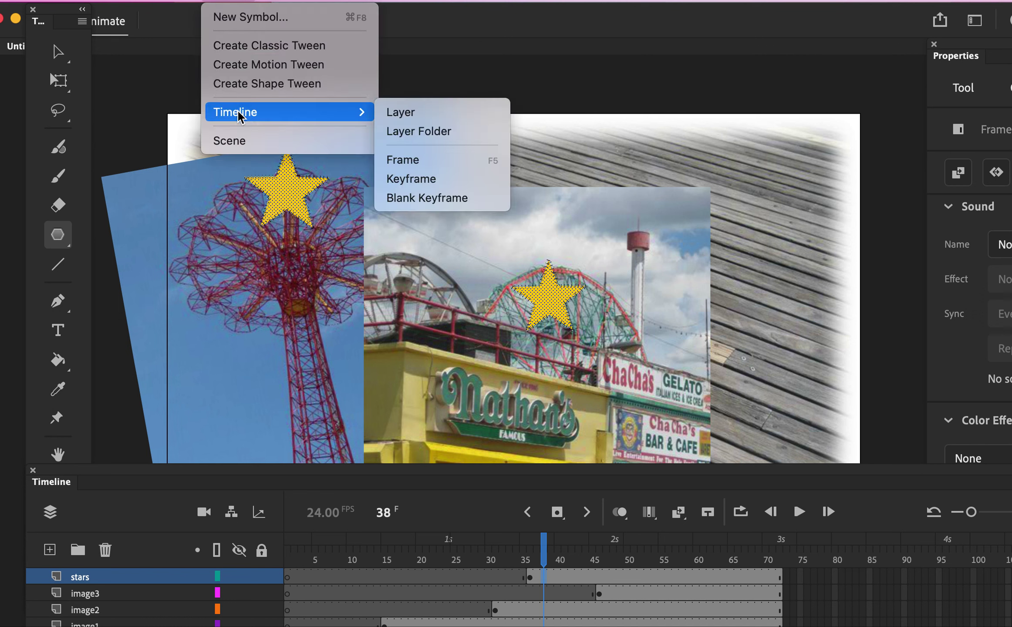
{"action": "left_click", "coordinate": [450, 200]}
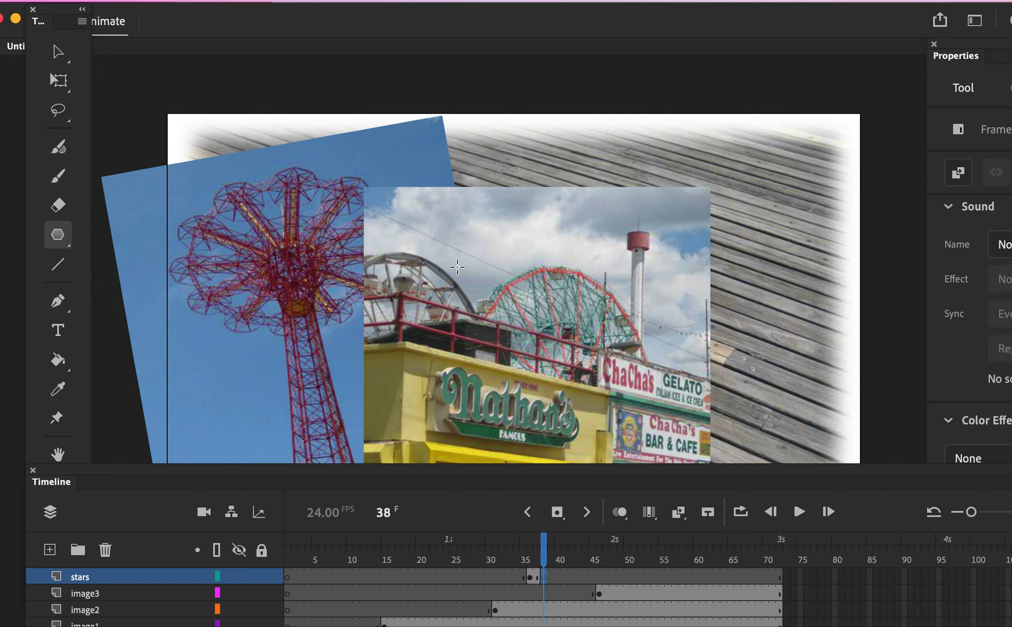
{"action": "left_click_drag", "start_coordinate": [641, 171], "coordinate": [670, 211]}
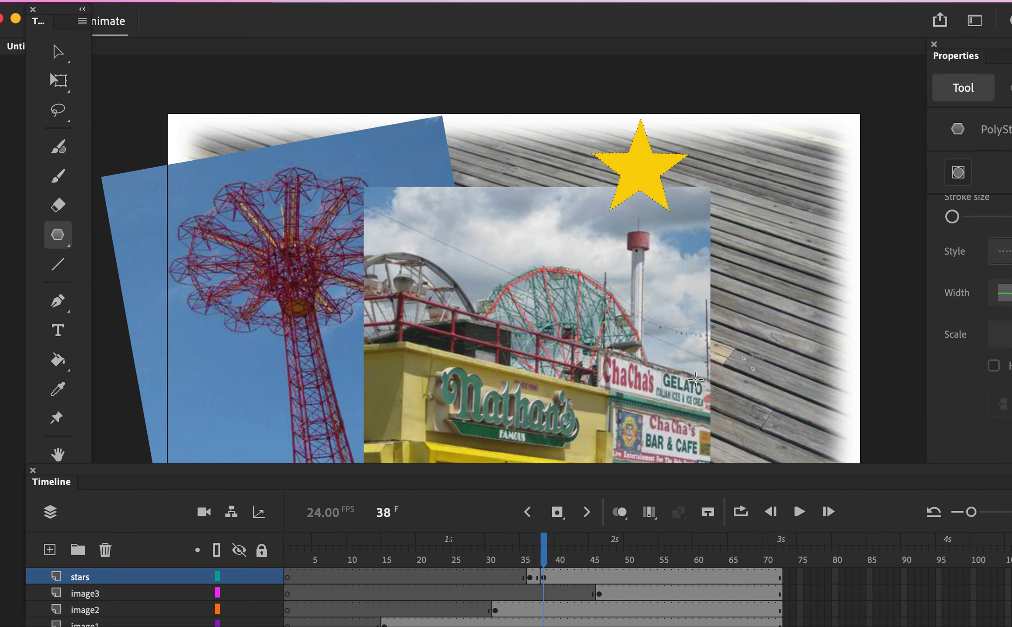
{"action": "left_click_drag", "start_coordinate": [695, 374], "coordinate": [731, 413]}
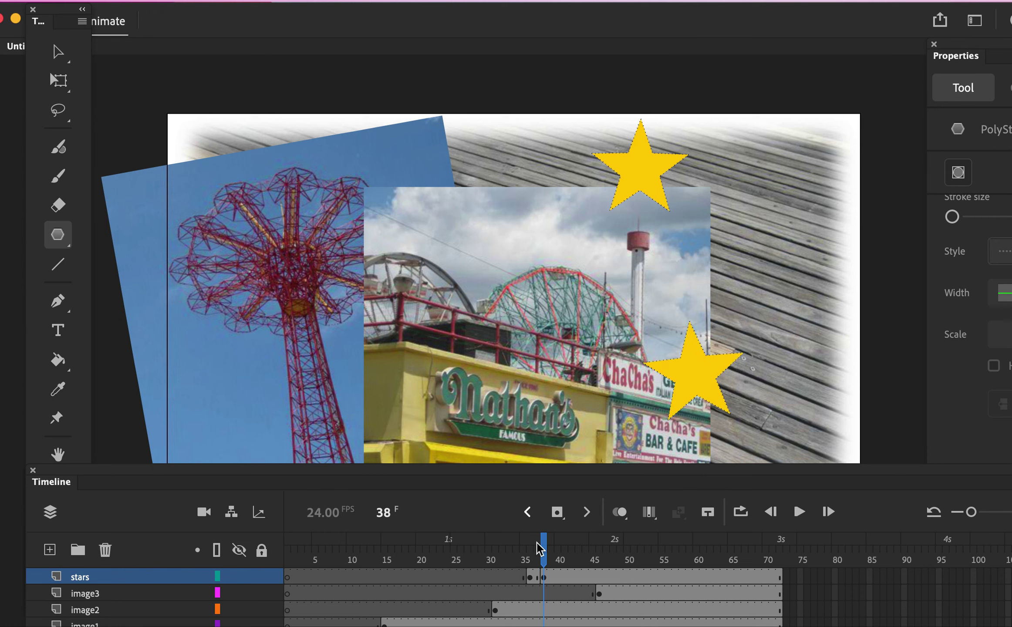
{"action": "mouse_move", "coordinate": [543, 550]}
{"action": "left_mouse_down"}
{"action": "mouse_move", "coordinate": [530, 550]}
{"action": "mouse_move", "coordinate": [547, 550]}
{"action": "left_mouse_up"}
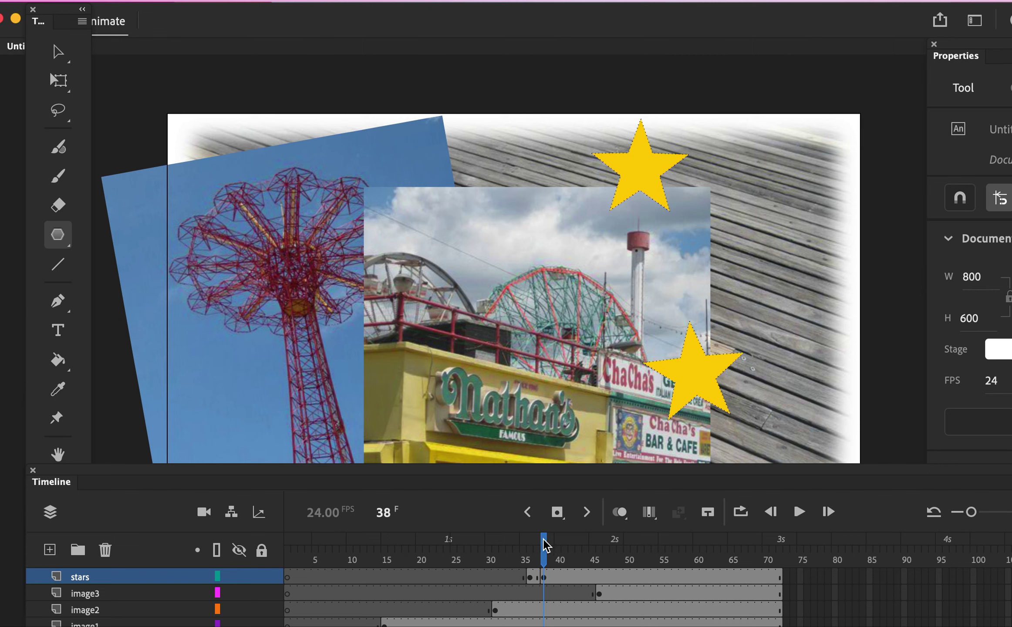
{"action": "mouse_move", "coordinate": [545, 545]}
{"action": "left_mouse_down"}
{"action": "mouse_move", "coordinate": [532, 545]}
{"action": "mouse_move", "coordinate": [542, 545]}
{"action": "left_mouse_up"}
Step: Insert a blank keyframe at frame 40 on the stars layer
{"action": "left_click", "coordinate": [559, 577]}
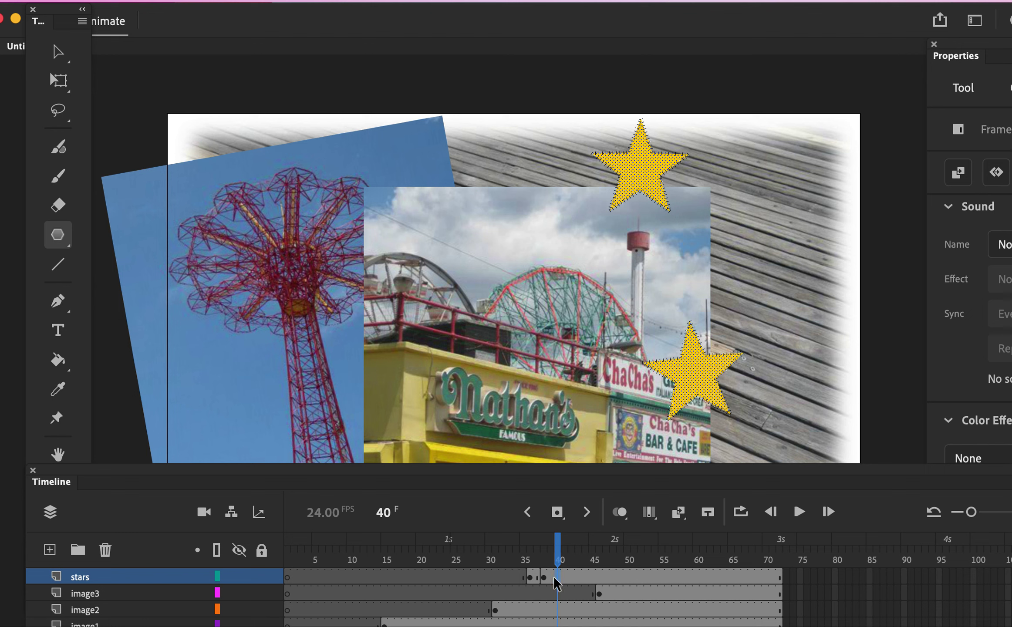
{"action": "left_click", "coordinate": [553, 577]}
{"action": "left_click", "coordinate": [554, 576]}
{"action": "left_click", "coordinate": [218, 1]}
{"action": "mouse_move", "coordinate": [258, 112]}
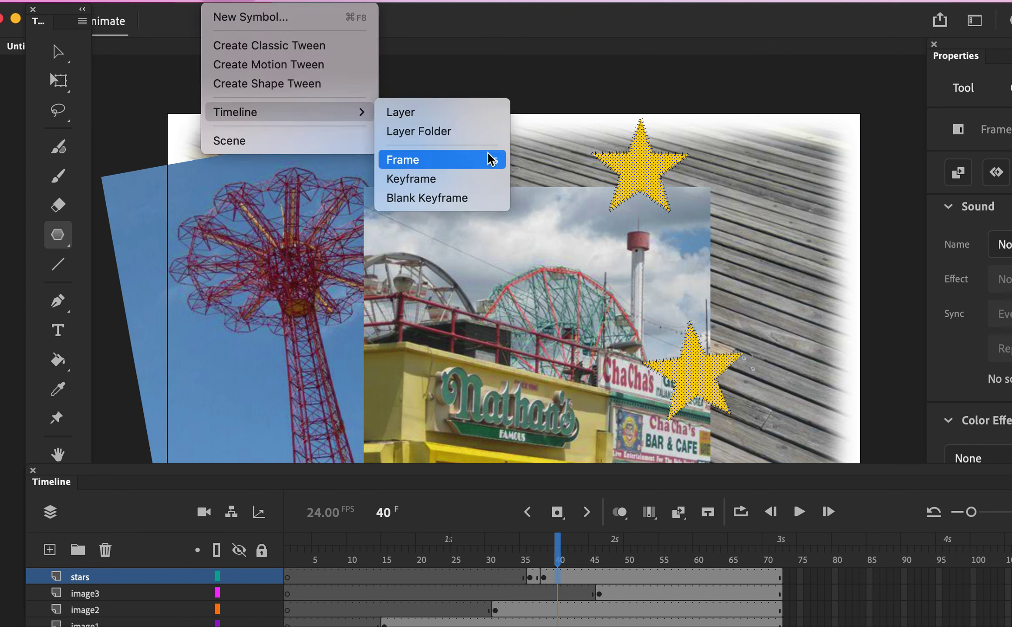
{"action": "left_click", "coordinate": [475, 192]}
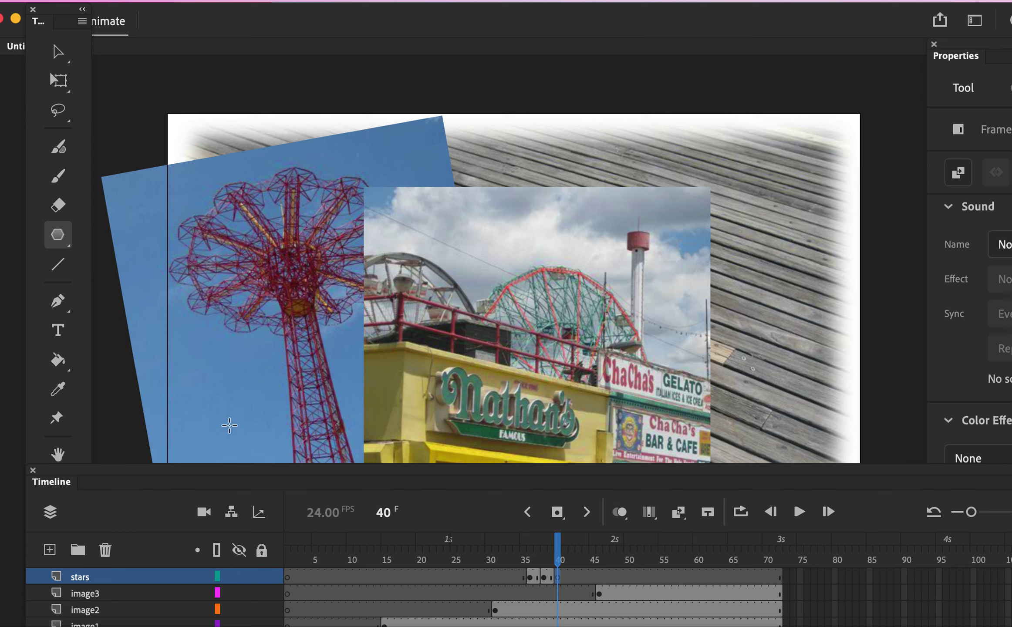
Step: Draw two yellow stars at frame 40, one at lower left and one over Nathan's
{"action": "left_click_drag", "start_coordinate": [217, 417], "coordinate": [261, 435]}
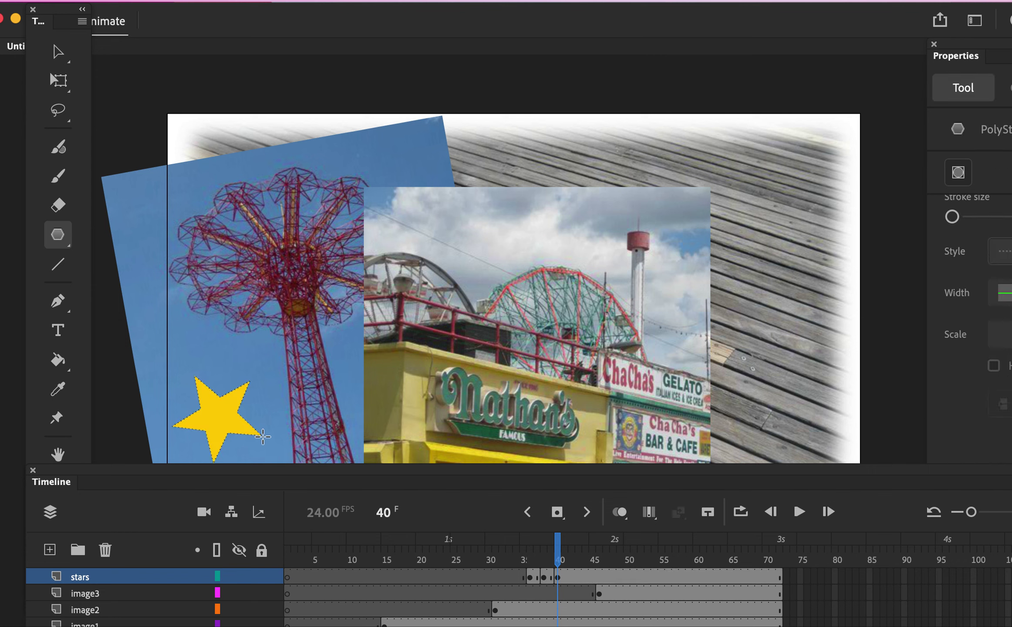
{"action": "scroll", "coordinate": [752, 395], "scroll_direction": "down", "scroll_amount": 3}
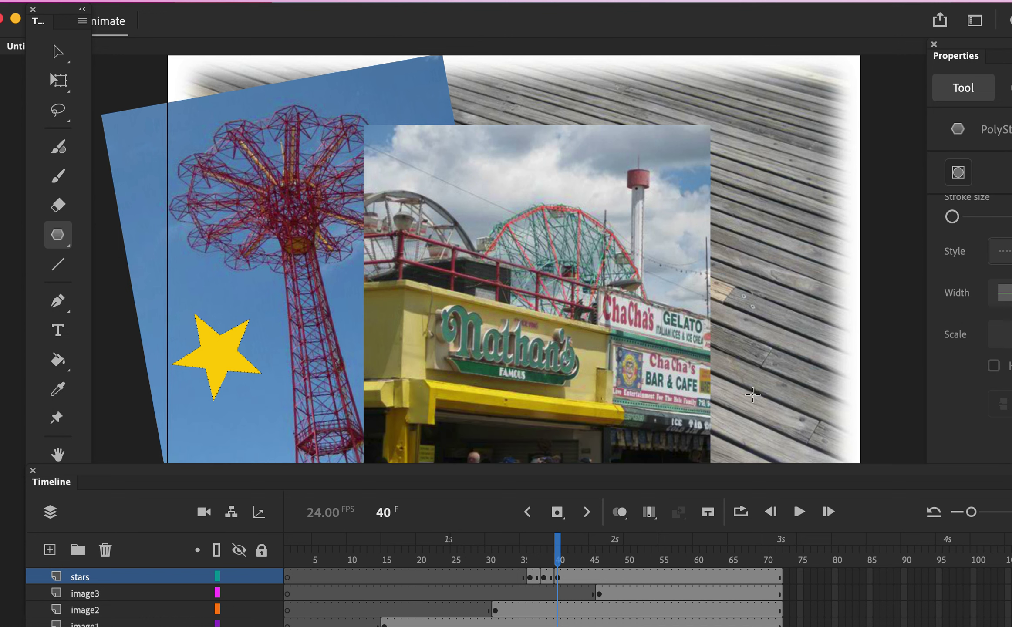
{"action": "left_click_drag", "start_coordinate": [612, 404], "coordinate": [658, 420]}
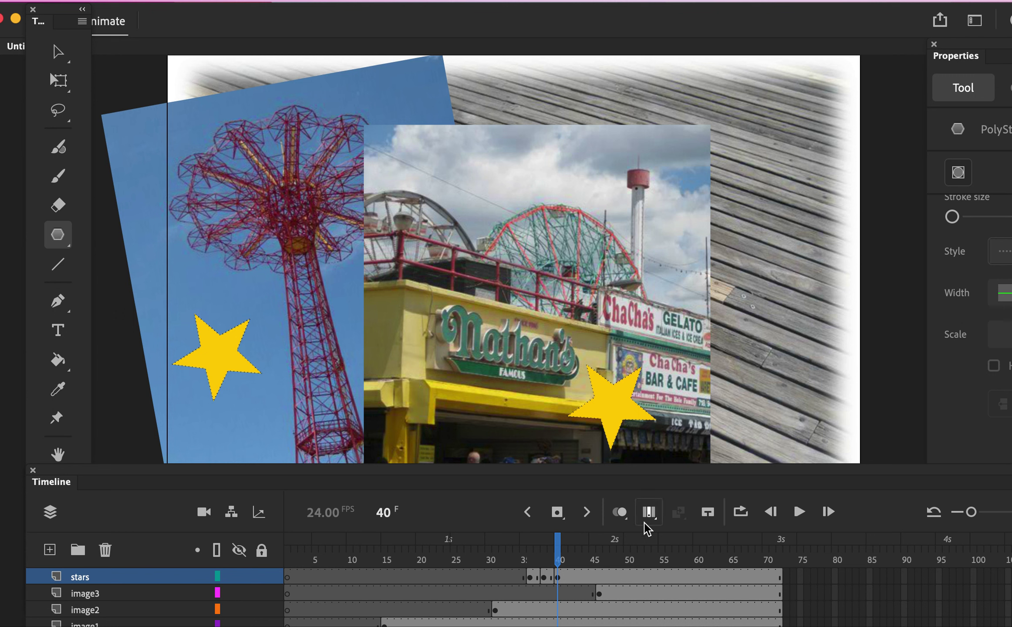
{"action": "left_click", "coordinate": [557, 547]}
Step: Add three more stars at frame 40: at the photo seam, in the sky, on the right boardwalk
{"action": "mouse_move", "coordinate": [556, 548]}
{"action": "left_mouse_down"}
{"action": "mouse_move", "coordinate": [538, 554]}
{"action": "mouse_move", "coordinate": [561, 548]}
{"action": "left_mouse_up"}
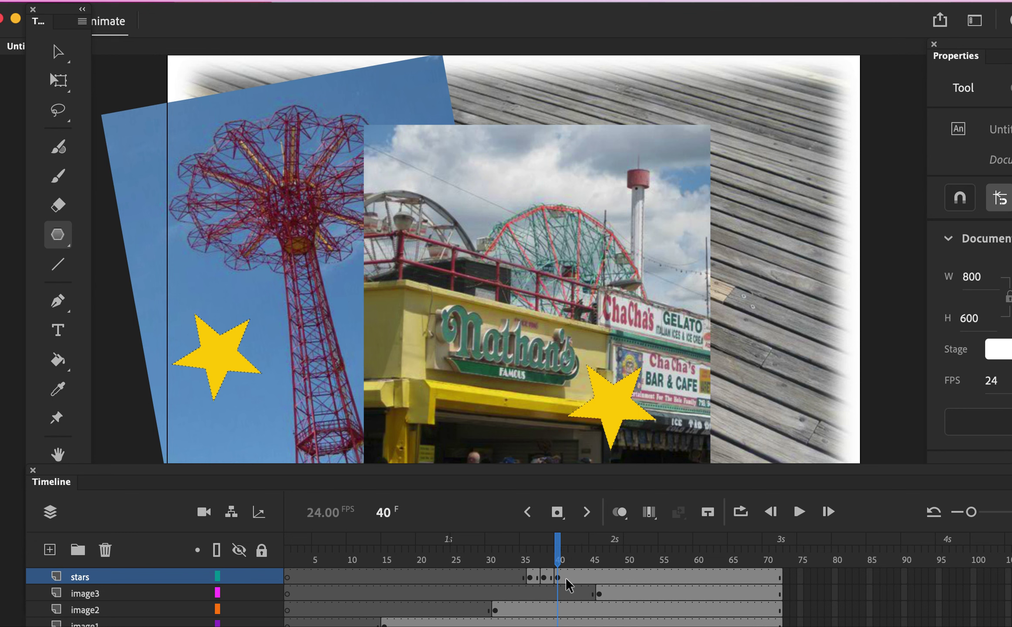
{"action": "mouse_move", "coordinate": [559, 550]}
{"action": "left_mouse_down"}
{"action": "mouse_move", "coordinate": [655, 551]}
{"action": "mouse_move", "coordinate": [558, 559]}
{"action": "left_mouse_up"}
{"action": "left_click", "coordinate": [558, 578]}
{"action": "left_click_drag", "start_coordinate": [377, 208], "coordinate": [412, 225]}
{"action": "left_click_drag", "start_coordinate": [624, 141], "coordinate": [647, 159]}
{"action": "left_click_drag", "start_coordinate": [742, 190], "coordinate": [760, 213]}
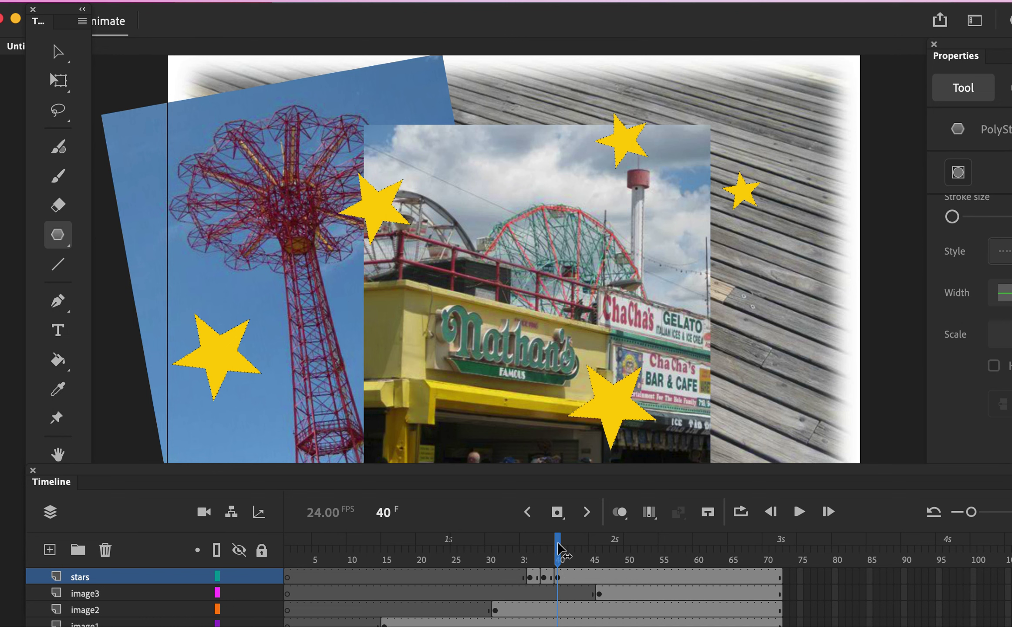
{"action": "left_click_drag", "start_coordinate": [558, 550], "coordinate": [290, 547]}
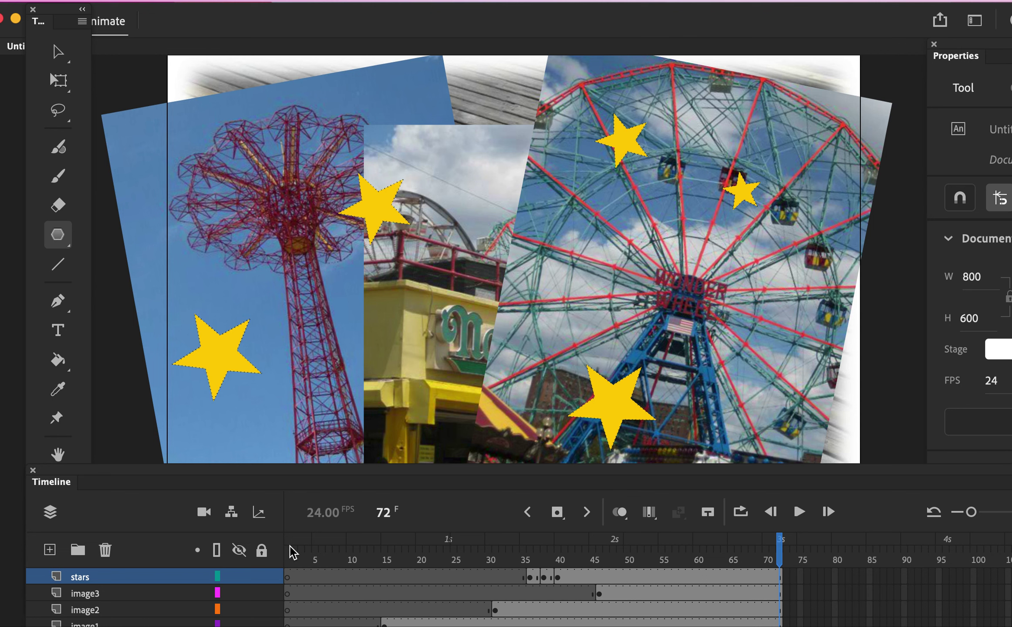
{"action": "key", "text": "Return"}
{"action": "left_click_drag", "start_coordinate": [780, 540], "coordinate": [560, 570]}
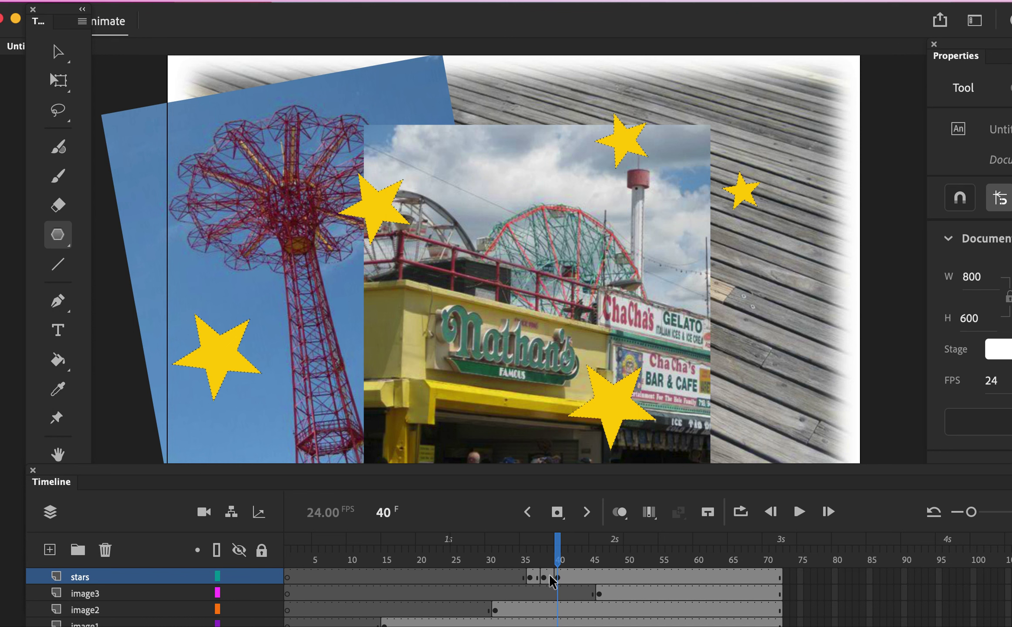
Step: Clear the star keyframes at frames 36 and 38 on the stars layer
{"action": "left_click", "coordinate": [530, 575]}
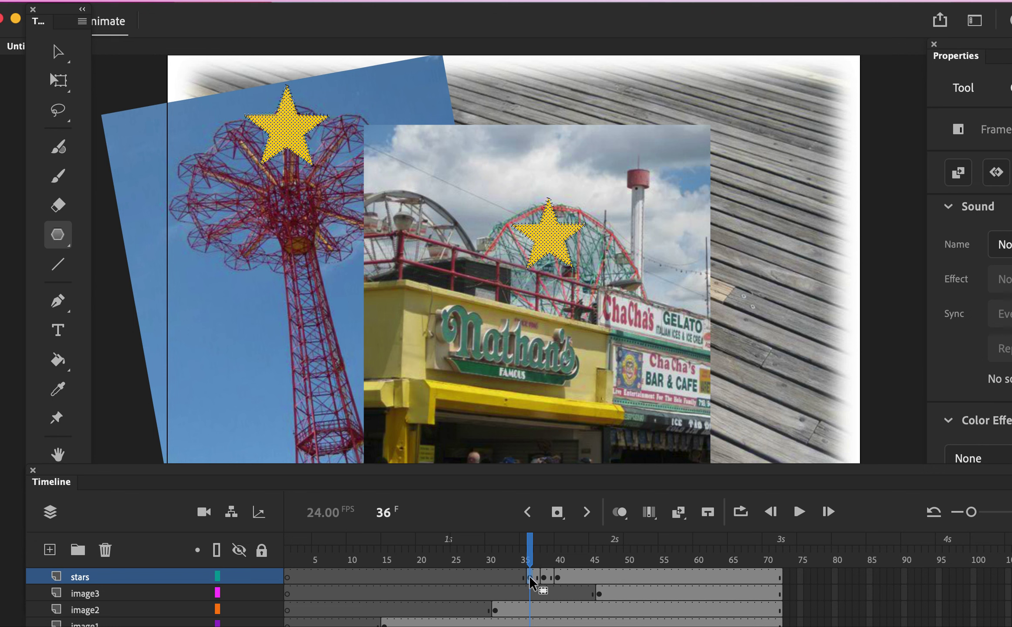
{"action": "right_click", "coordinate": [530, 576]}
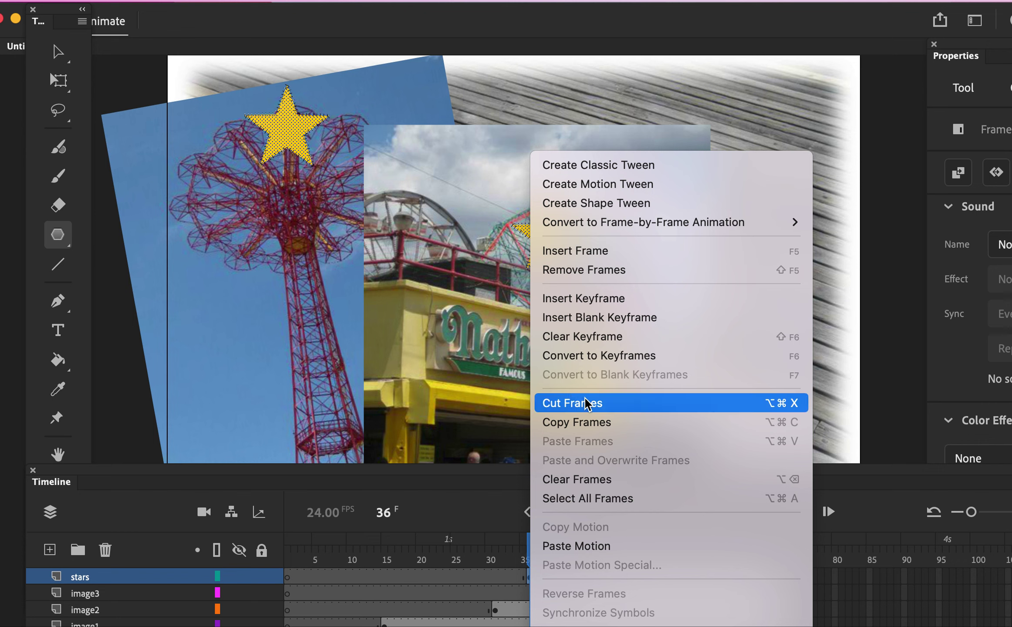
{"action": "left_click", "coordinate": [575, 333]}
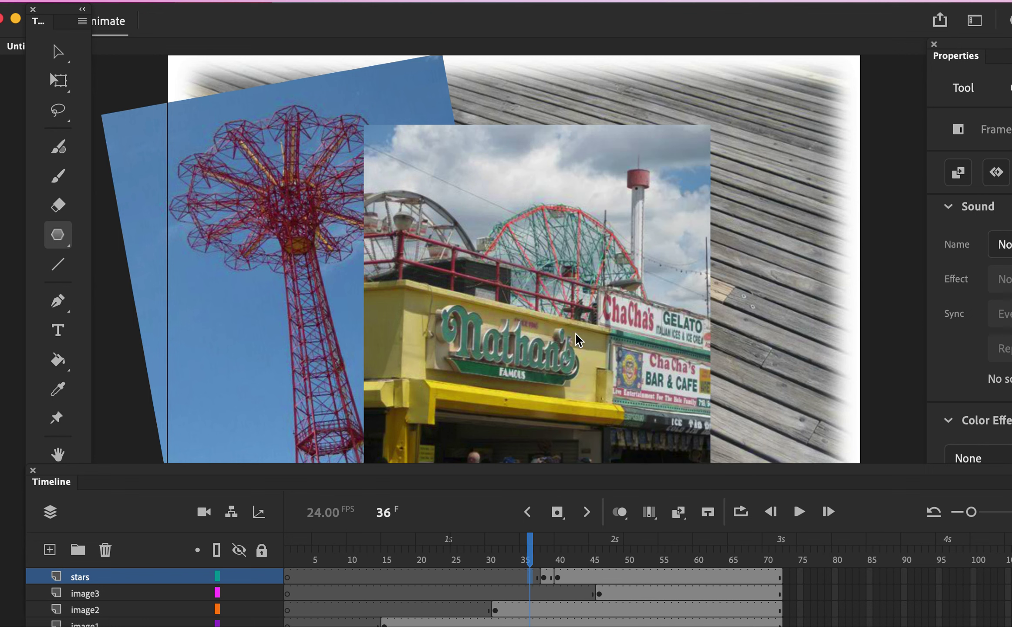
{"action": "left_click", "coordinate": [543, 577]}
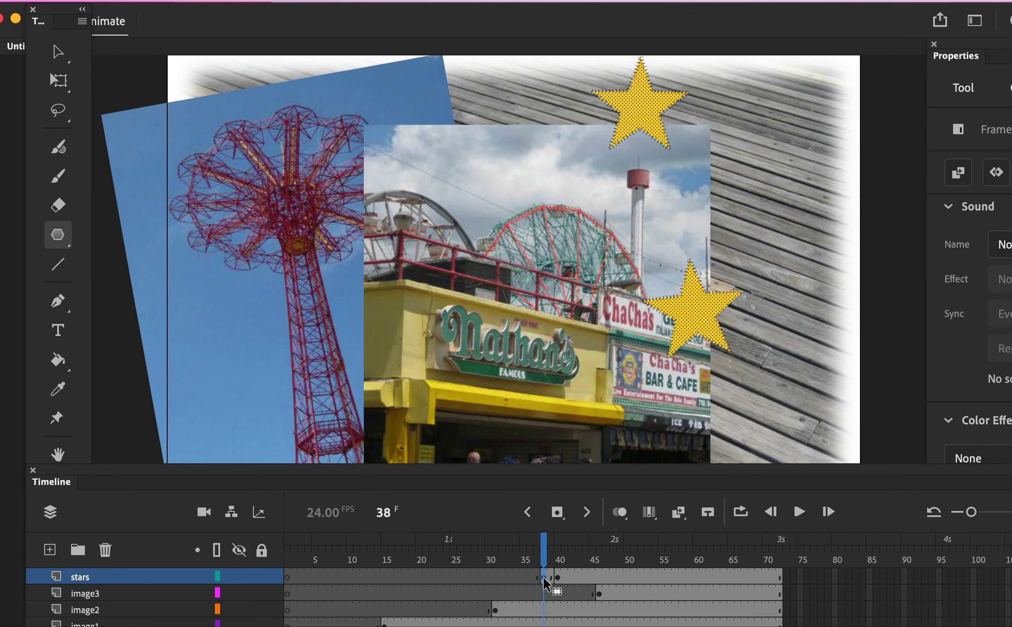
{"action": "right_click", "coordinate": [544, 576]}
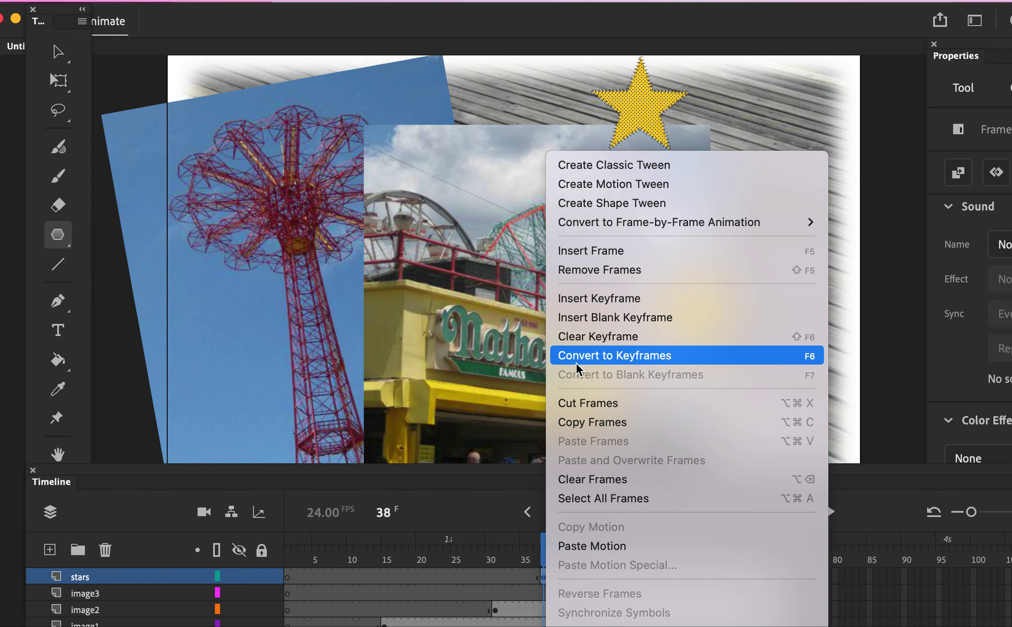
{"action": "left_click", "coordinate": [576, 337]}
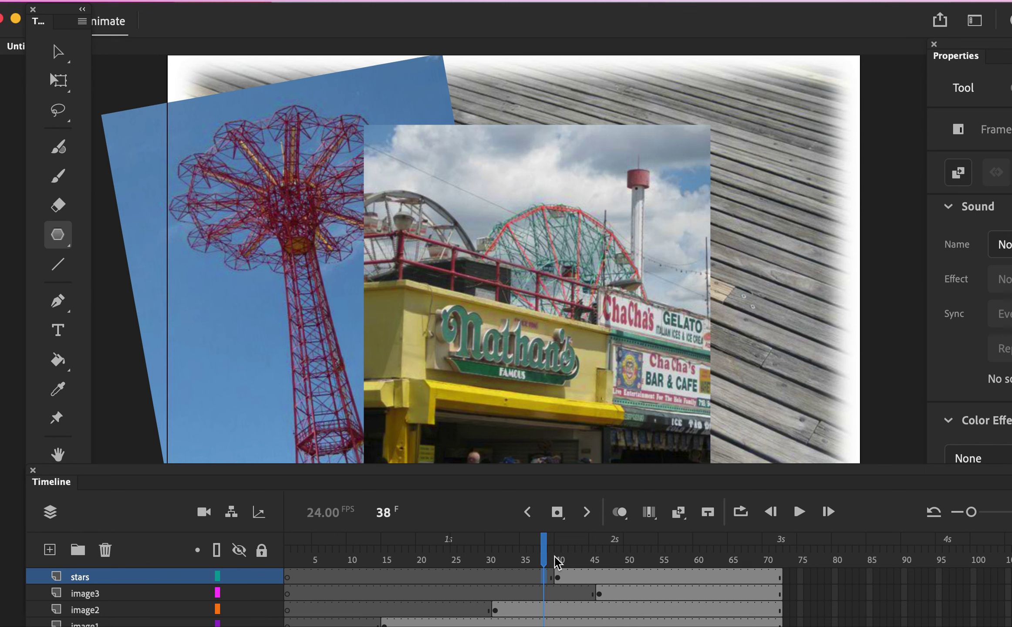
{"action": "left_click", "coordinate": [559, 576]}
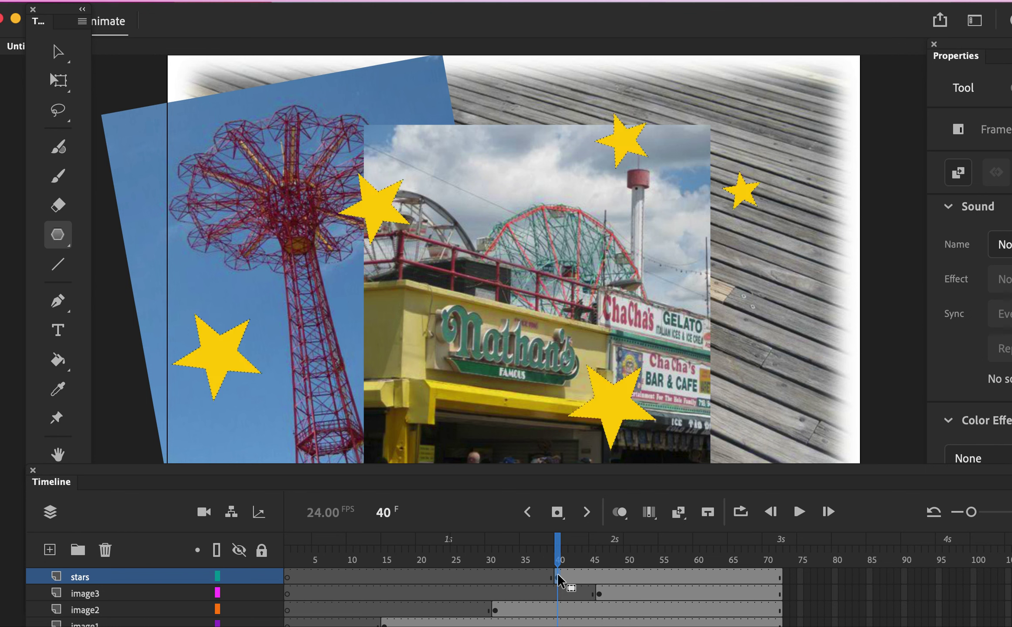
Step: Drag the five-star keyframe from frame 40 to frame 31 and play the animation twice
{"action": "left_click", "coordinate": [561, 547]}
{"action": "mouse_move", "coordinate": [561, 547]}
{"action": "left_mouse_down"}
{"action": "mouse_move", "coordinate": [628, 549]}
{"action": "mouse_move", "coordinate": [577, 554]}
{"action": "left_mouse_up"}
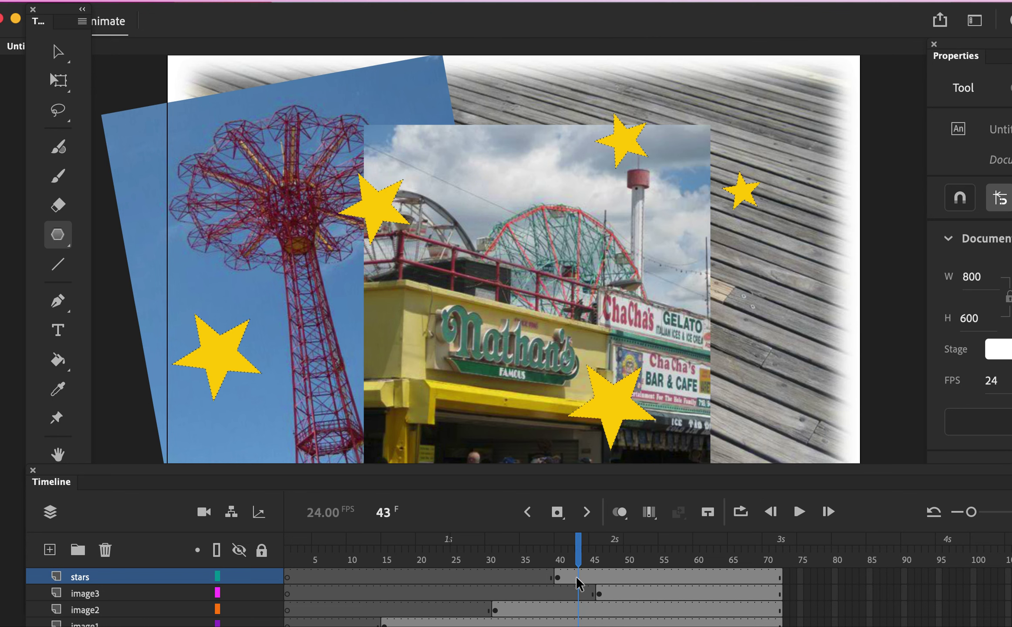
{"action": "left_click", "coordinate": [557, 576]}
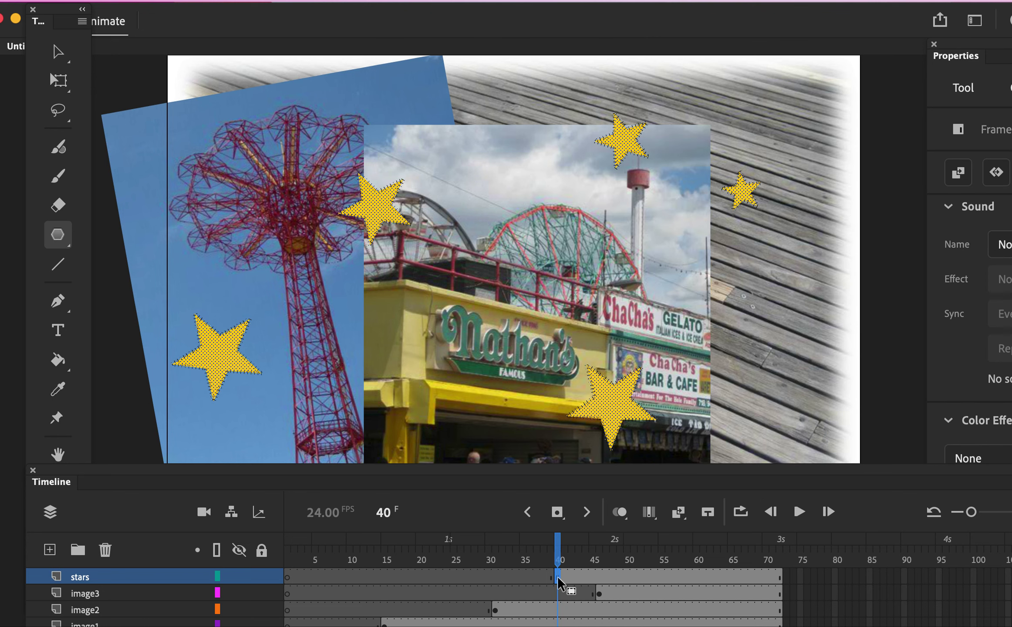
{"action": "left_click_drag", "start_coordinate": [495, 578], "coordinate": [290, 568]}
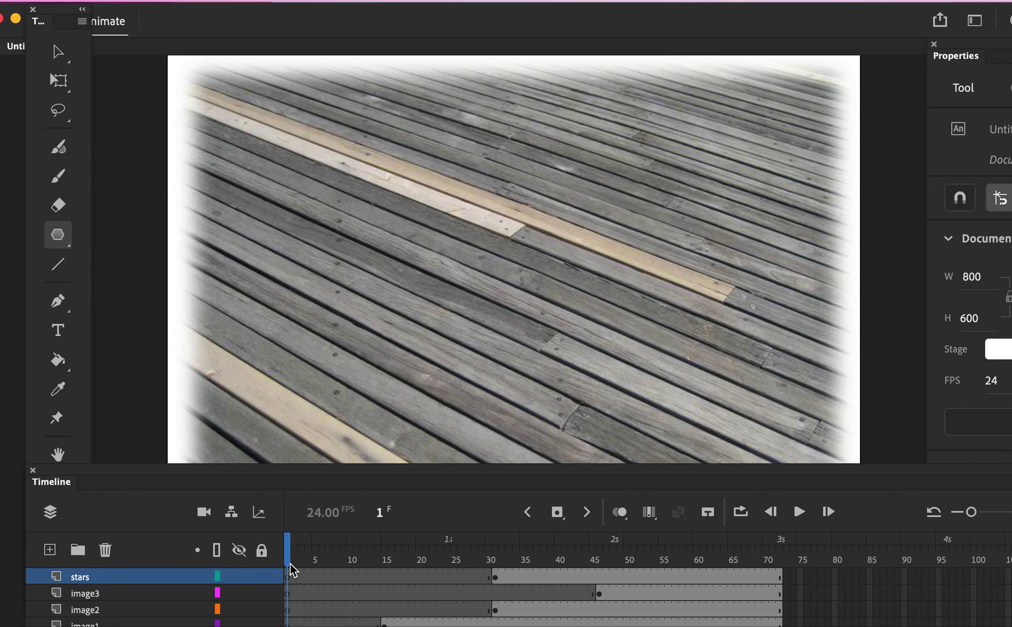
{"action": "key", "text": "Return"}
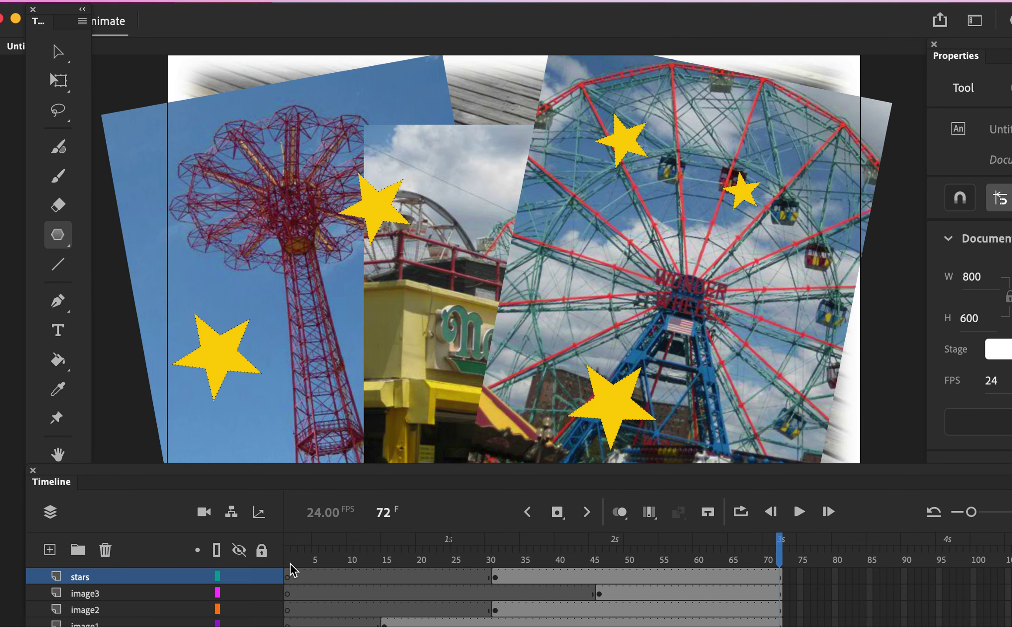
{"action": "key", "text": "Return"}
Step: Open Save As and name the file Ch1fin.fla
{"action": "left_click", "coordinate": [99, 0]}
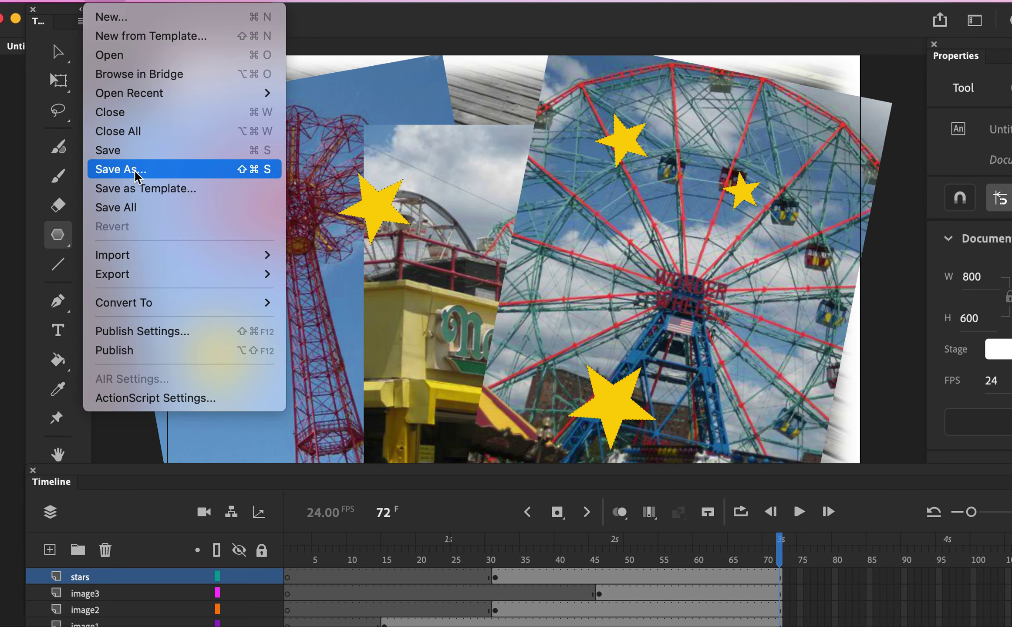
{"action": "left_click", "coordinate": [136, 170]}
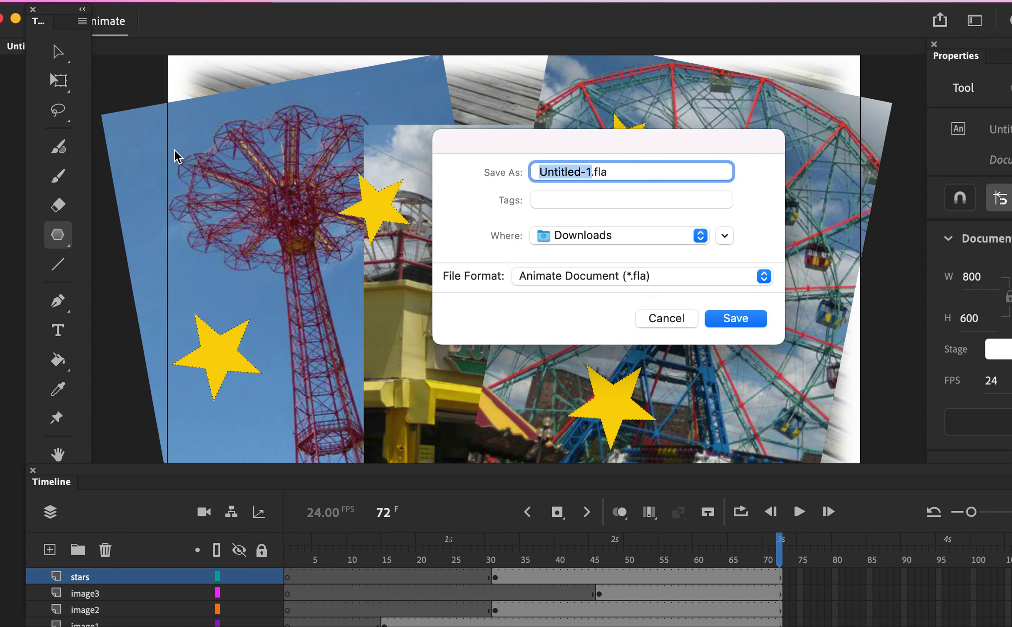
{"action": "type", "text": "Ch11"}
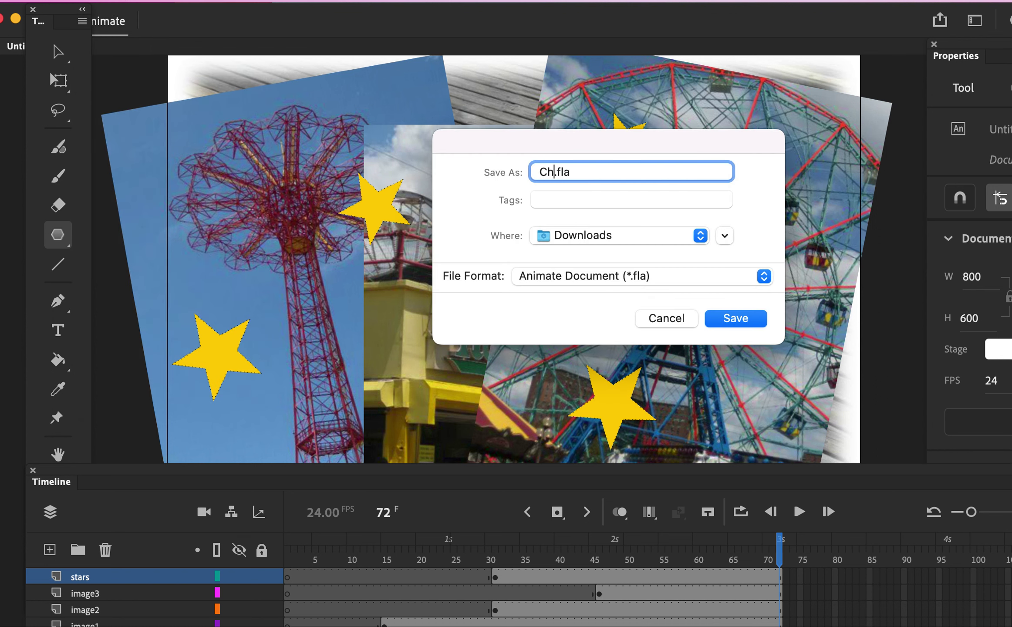
{"action": "type", "text": "finishe"}
{"action": "key", "text": "BackSpace"}
{"action": "key", "text": "BackSpace"}
{"action": "key", "text": "BackSpace"}
{"action": "key", "text": "BackSpace"}
Step: Dismiss the Save As dialog and enlarge the Timeline to show all five layers, stars to background
{"action": "left_click", "coordinate": [658, 318]}
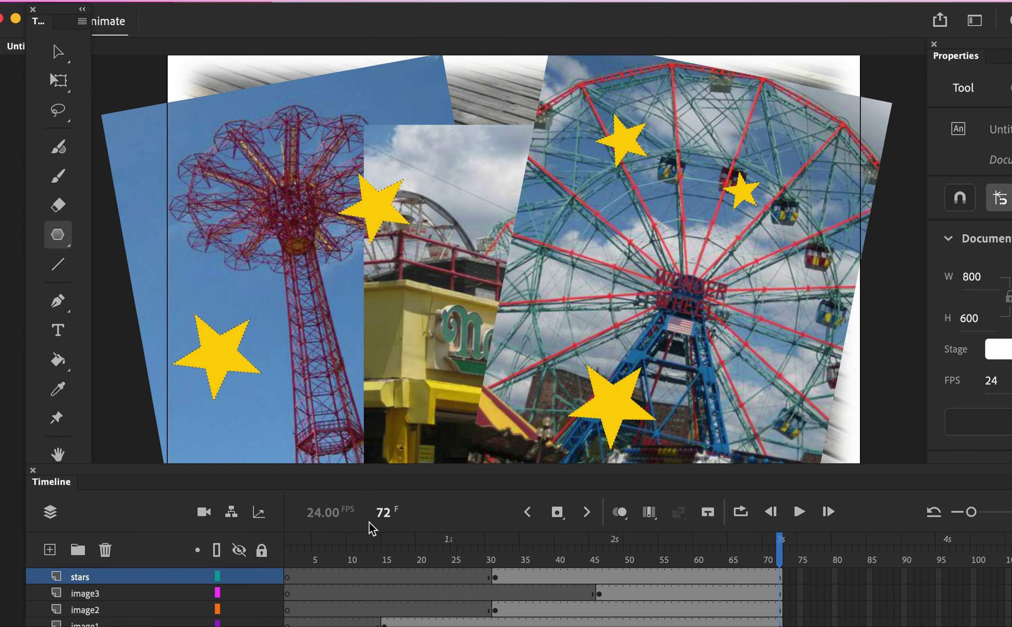
{"action": "left_click_drag", "start_coordinate": [261, 469], "coordinate": [274, 368]}
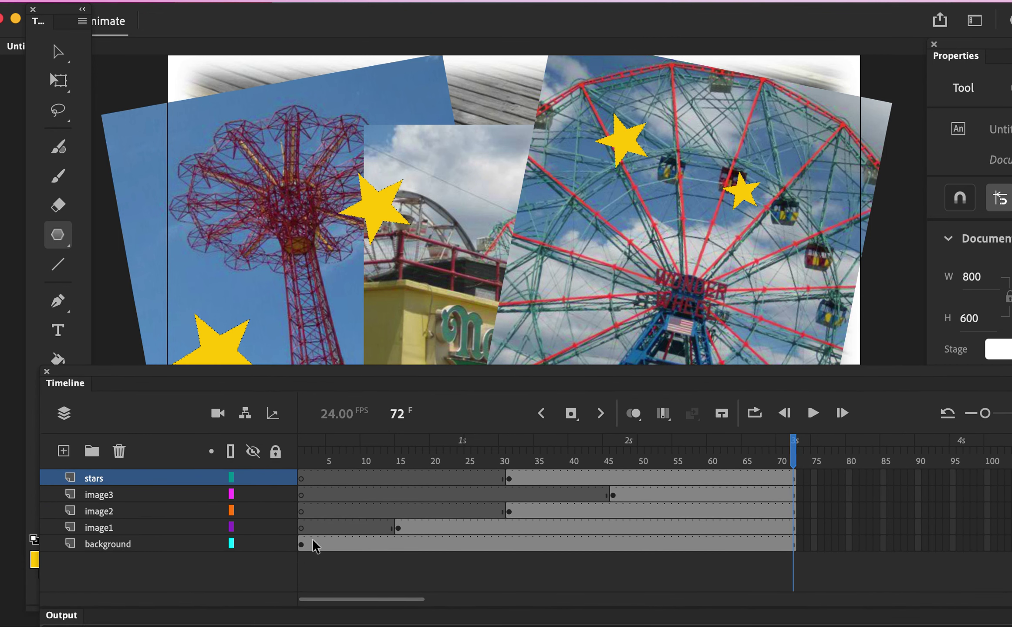